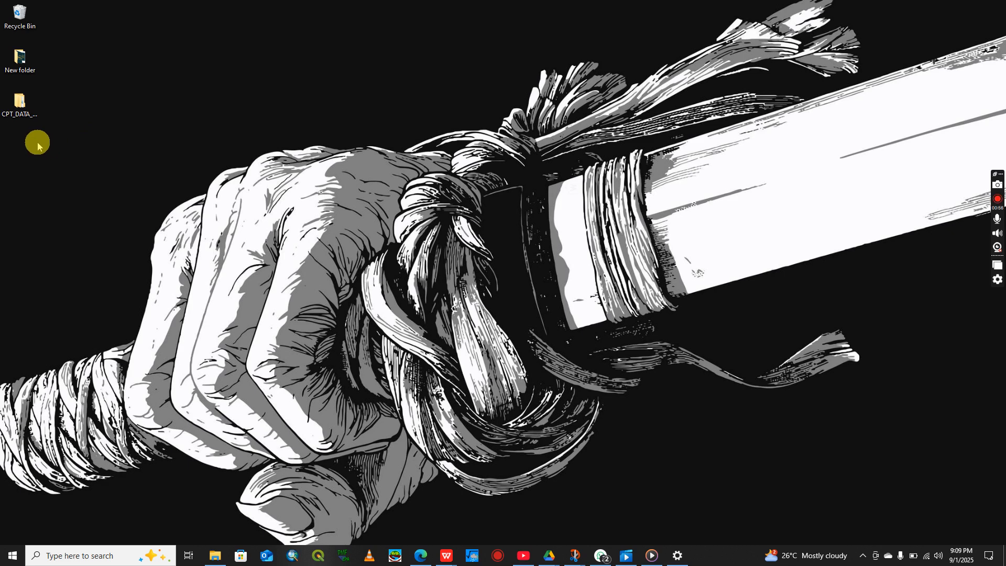
- Look through the subfolders of the CPT_DATA_2024_2025 folder on the desktop
double_click(32, 117)
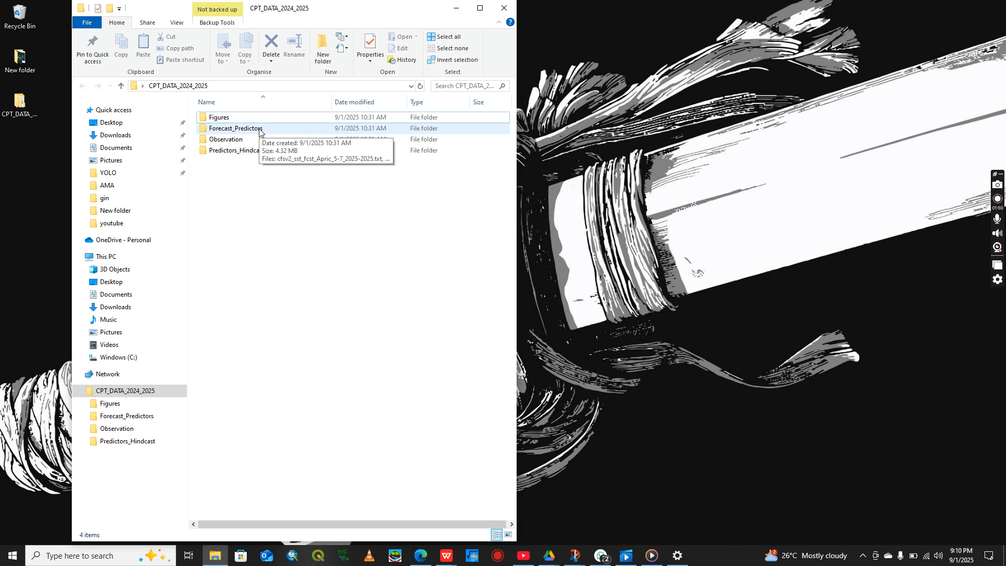
click(259, 186)
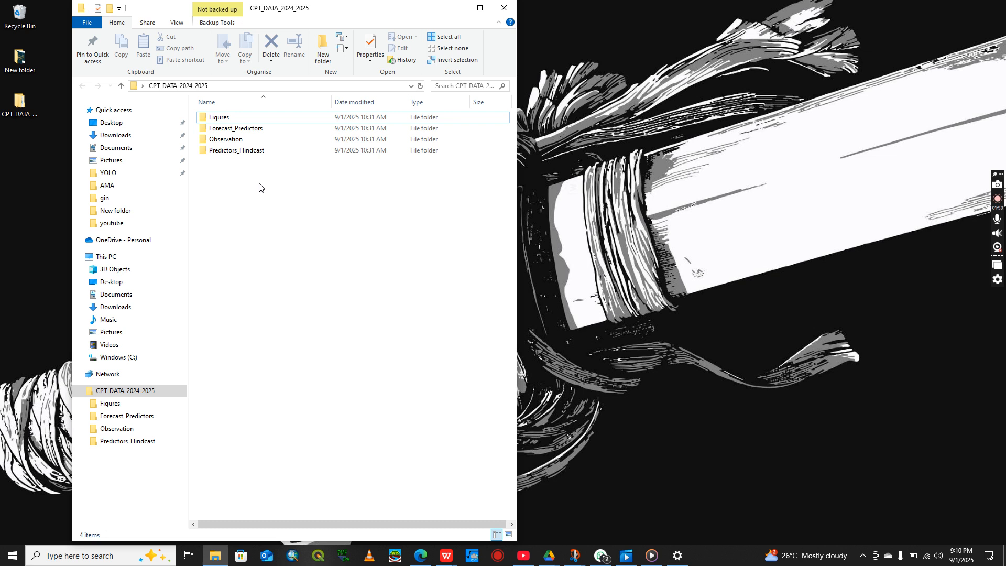
click(453, 12)
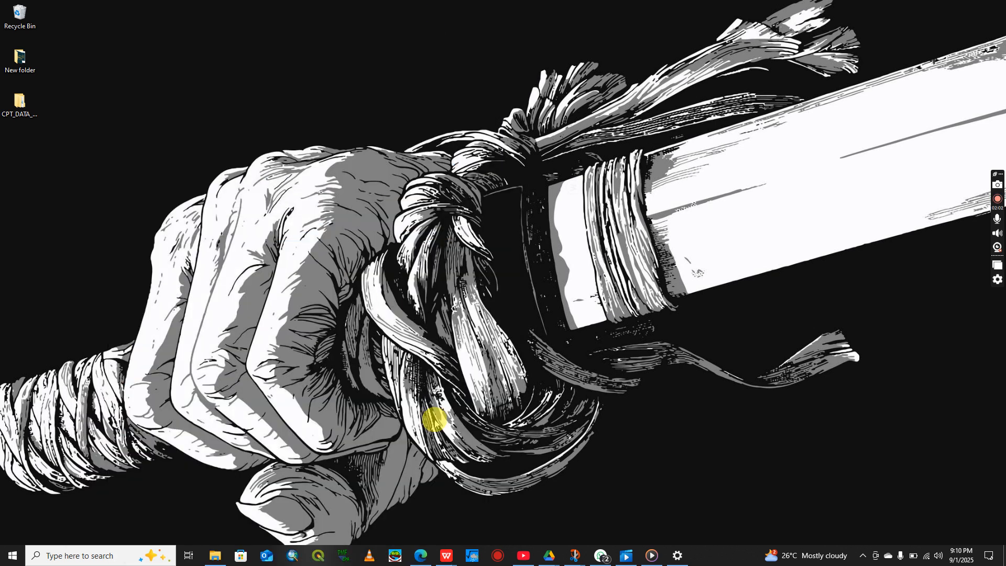
- Switch to Climate Predictability Tool, maximize its window and open the Canonical Correlation Analysis (CCA) view
click(472, 557)
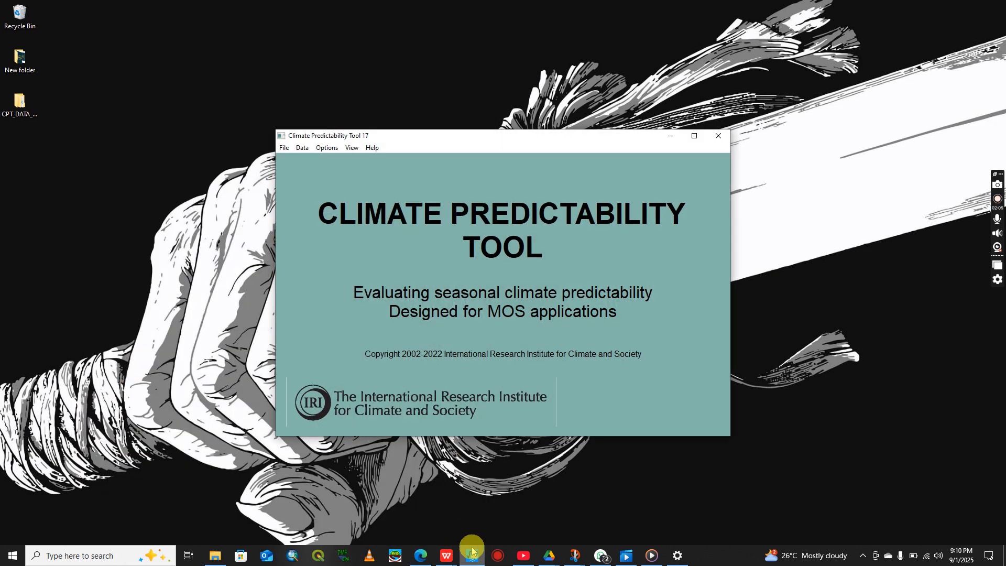
click(694, 136)
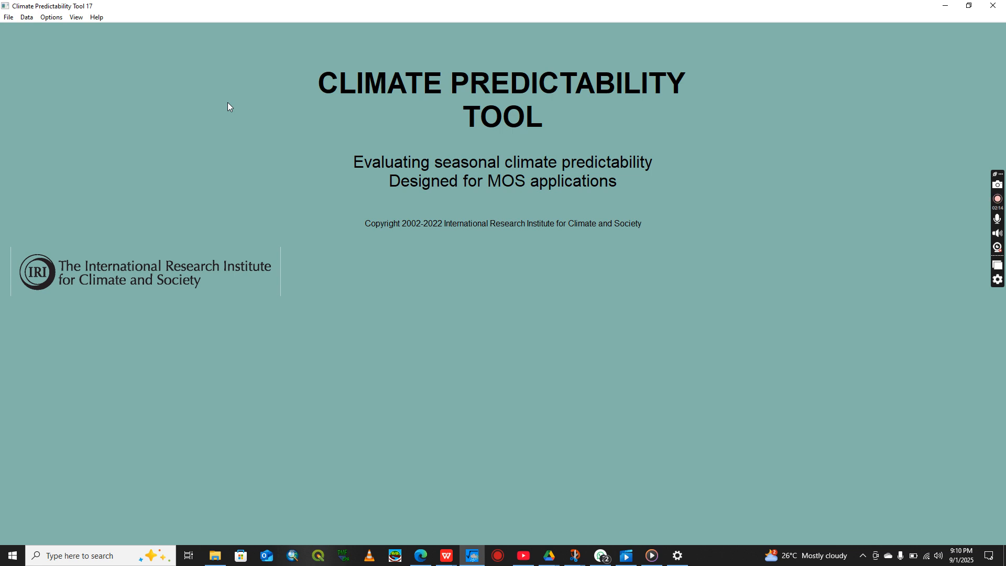
click(73, 24)
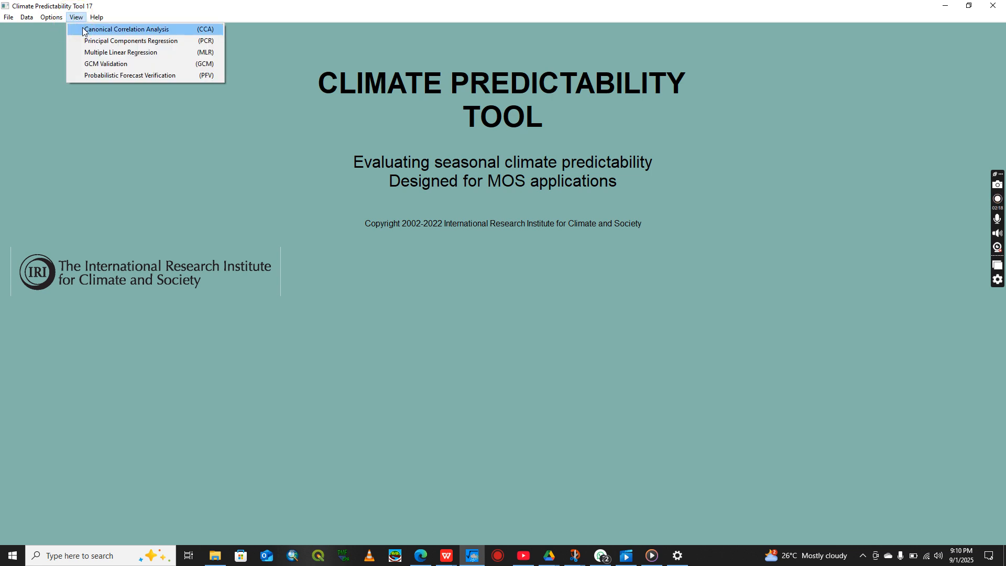
click(82, 29)
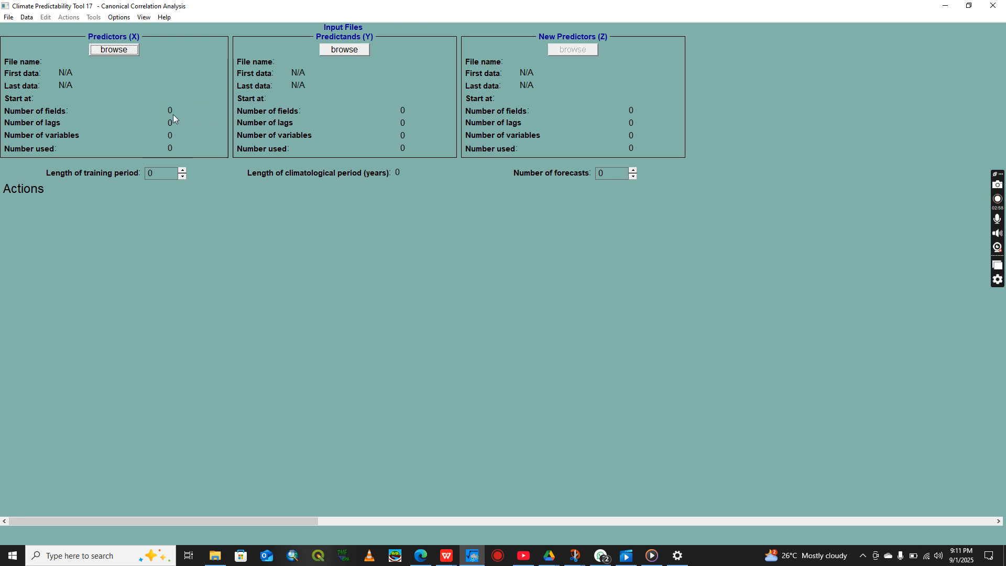
- Load cfsv2_sst_hcst_Augic_9-11_1991-2020.txt from the Predictors_Hindcast folder in CPT_DATA_2024_2025 as the Predictors (X) file
click(125, 51)
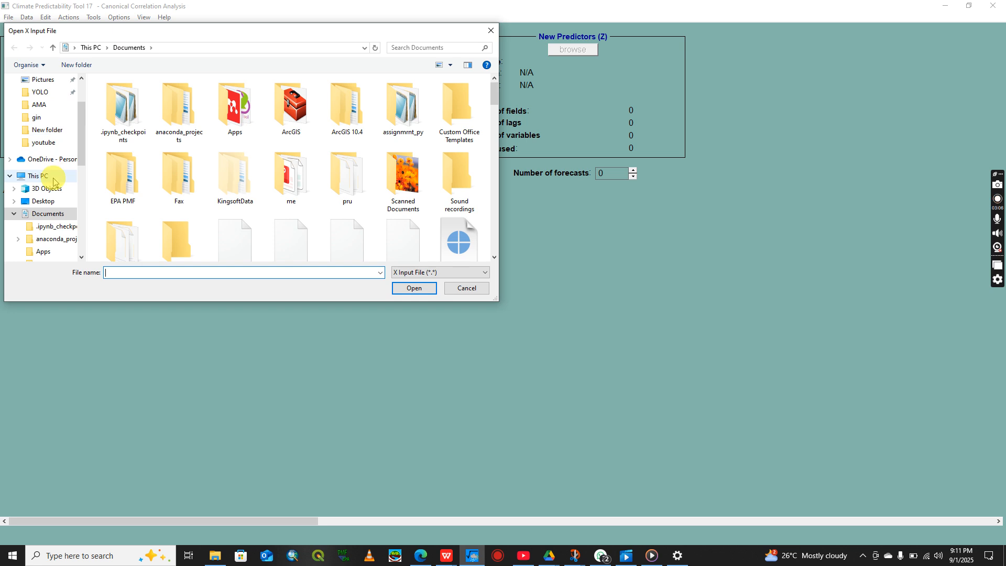
click(47, 202)
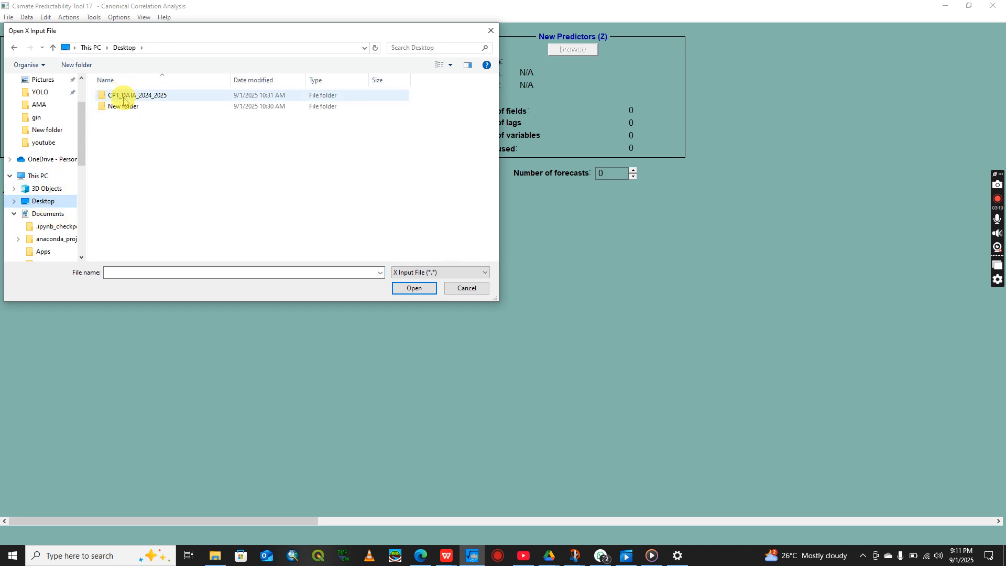
double_click(127, 96)
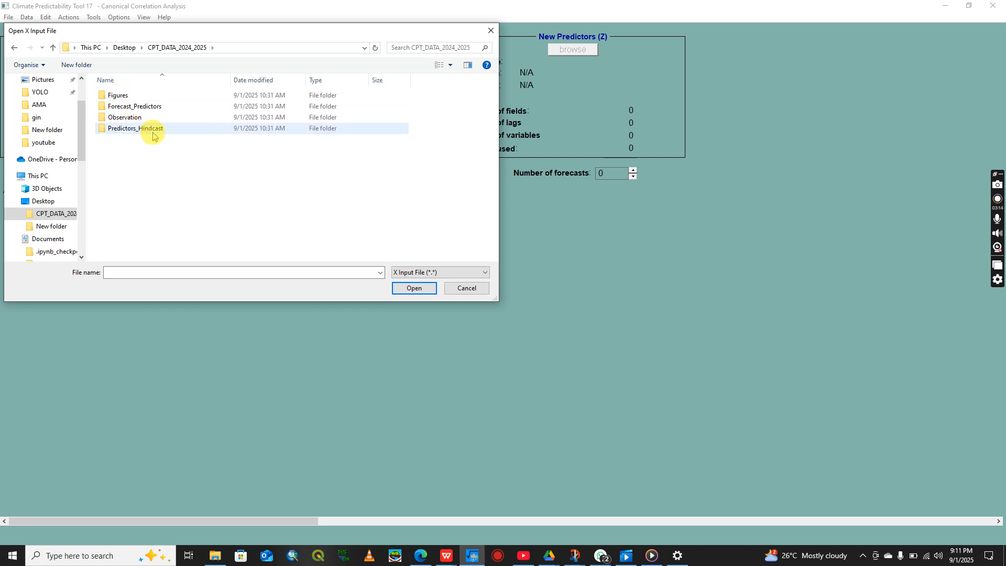
double_click(151, 129)
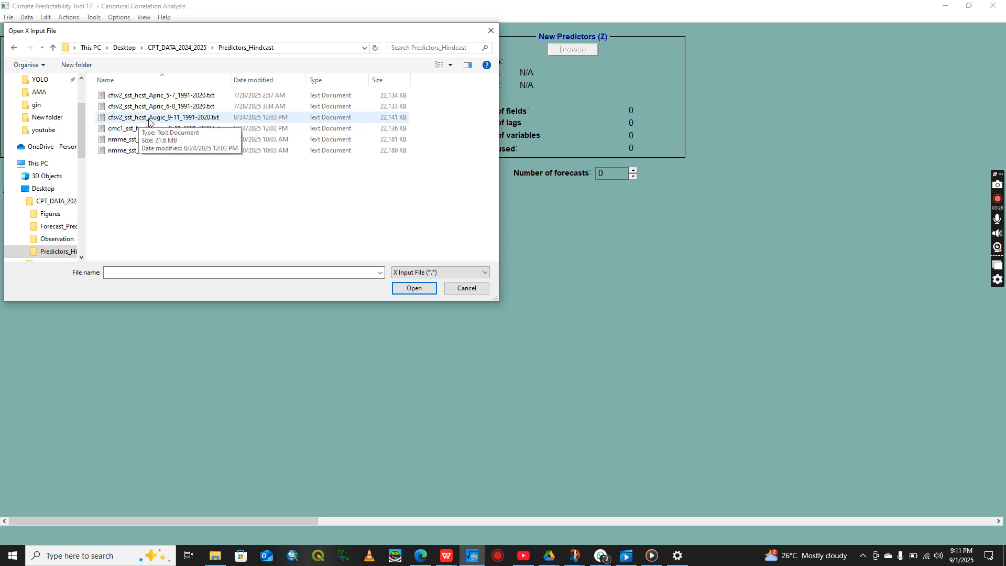
click(204, 119)
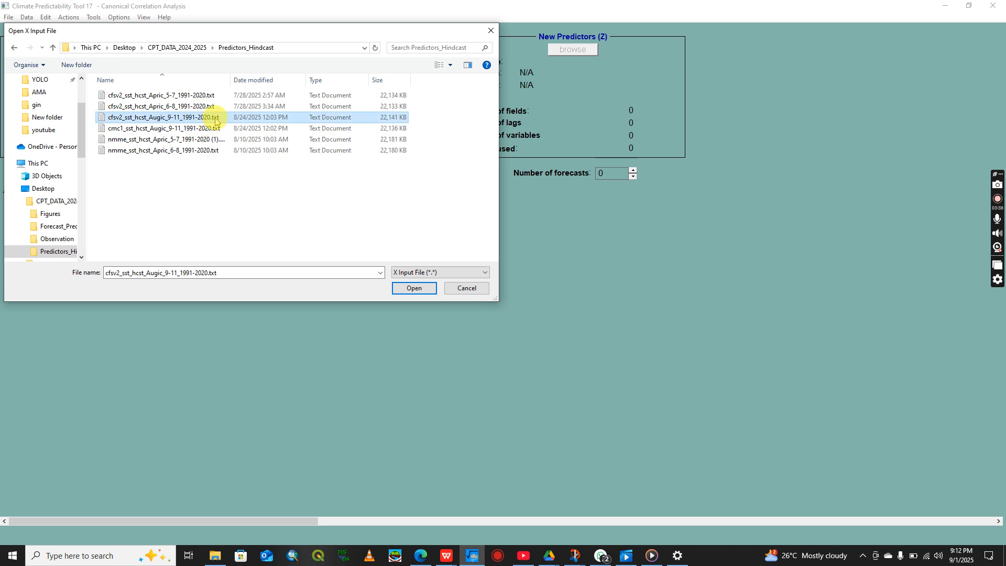
click(411, 288)
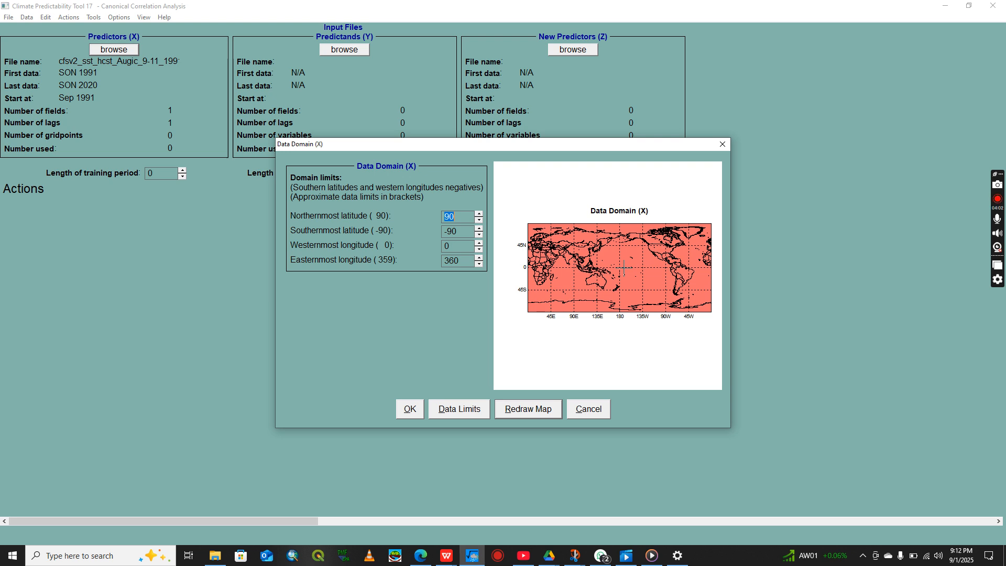
- Limit the X domain to about latitudes -1 to -46 and longitudes 188 to 271, with a maximum of 3 X modes
drag(623, 267, 666, 289)
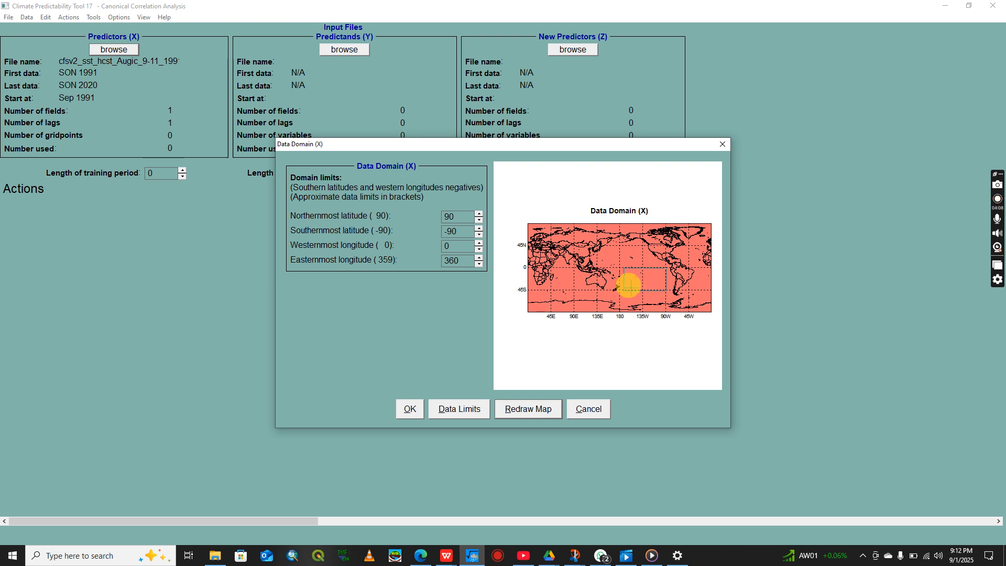
click(543, 411)
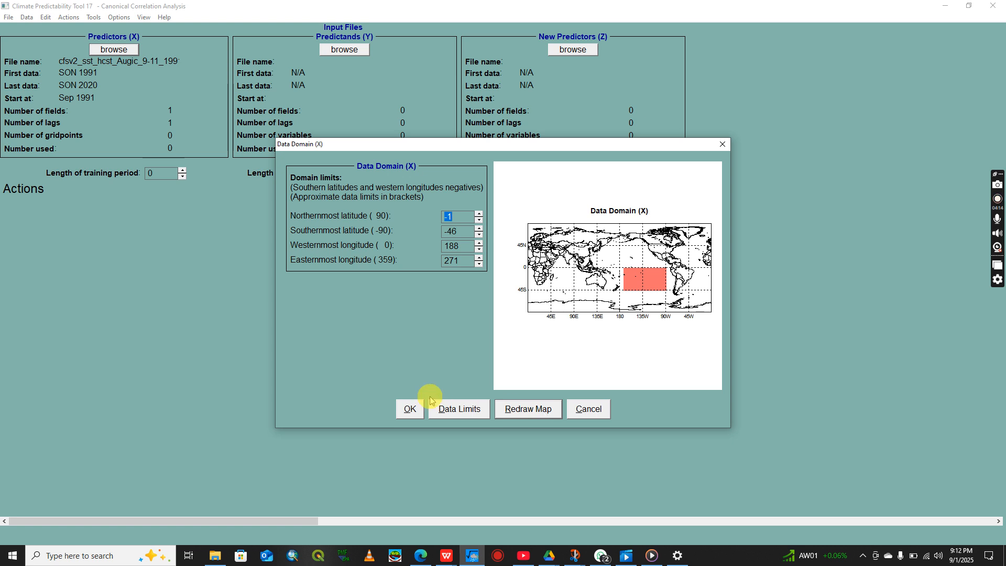
click(408, 410)
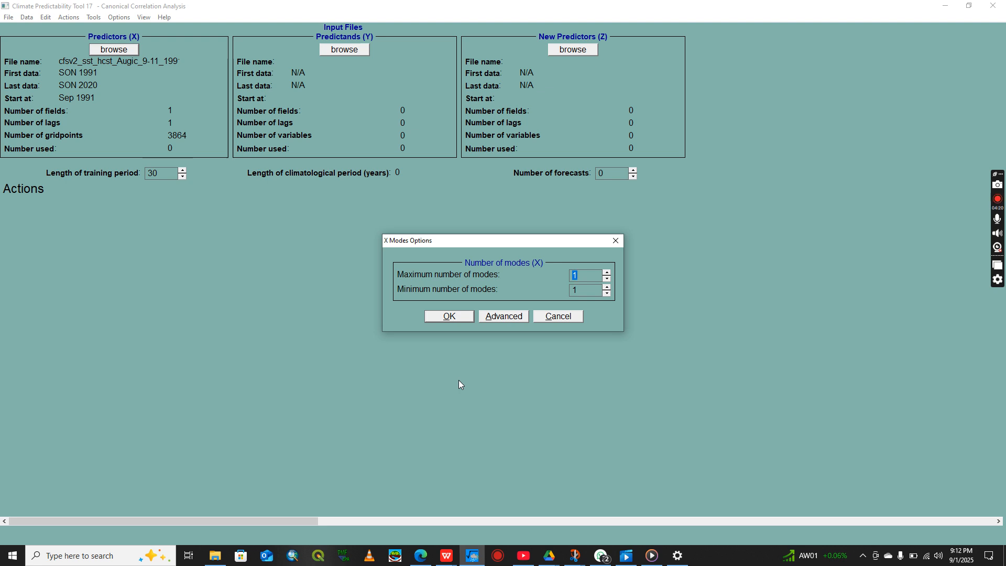
text(3)
click(452, 316)
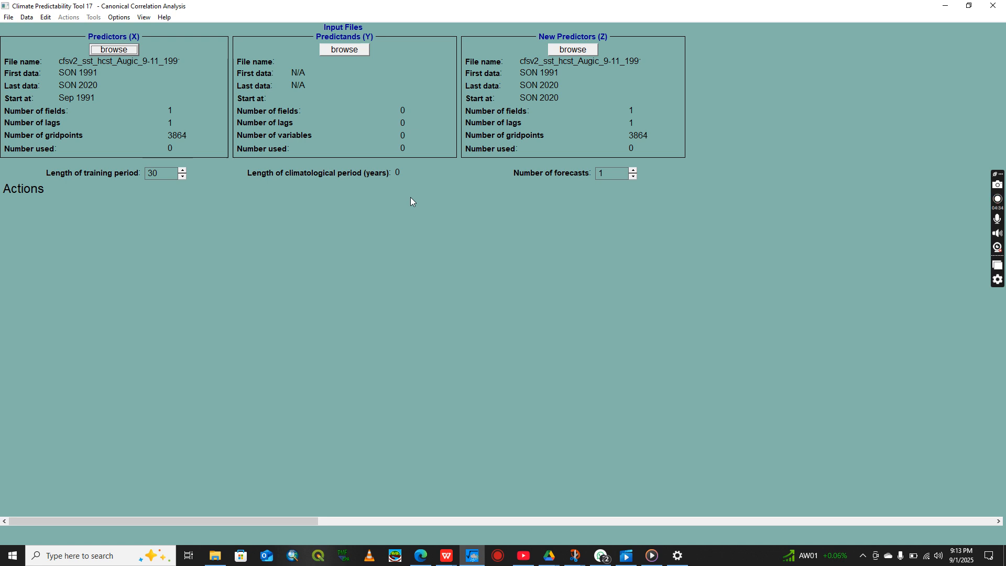
- Load MAM_1991_2020.txt from the Observation folder in CPT_DATA_2024_2025 as the Predictands (Y) file
click(343, 52)
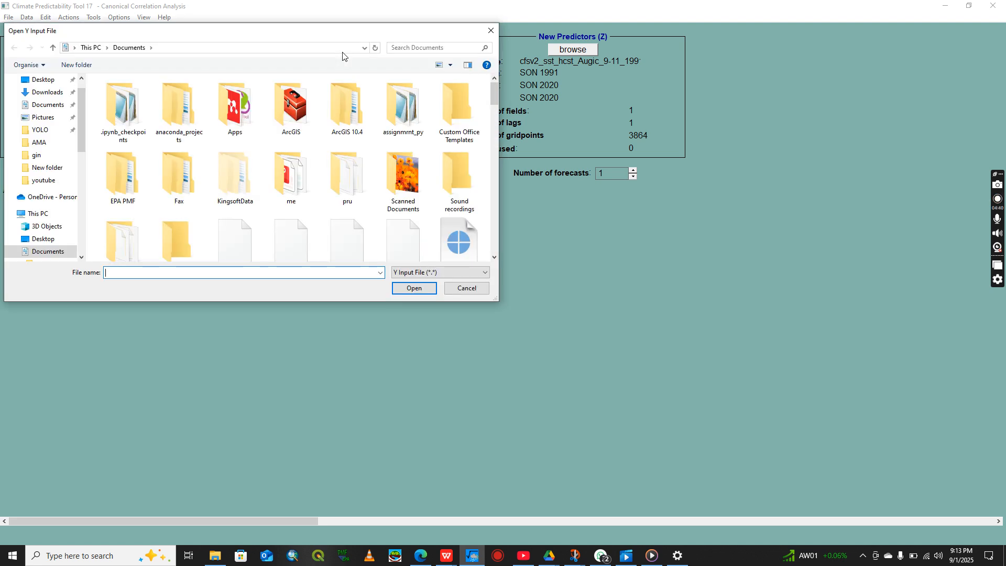
click(51, 240)
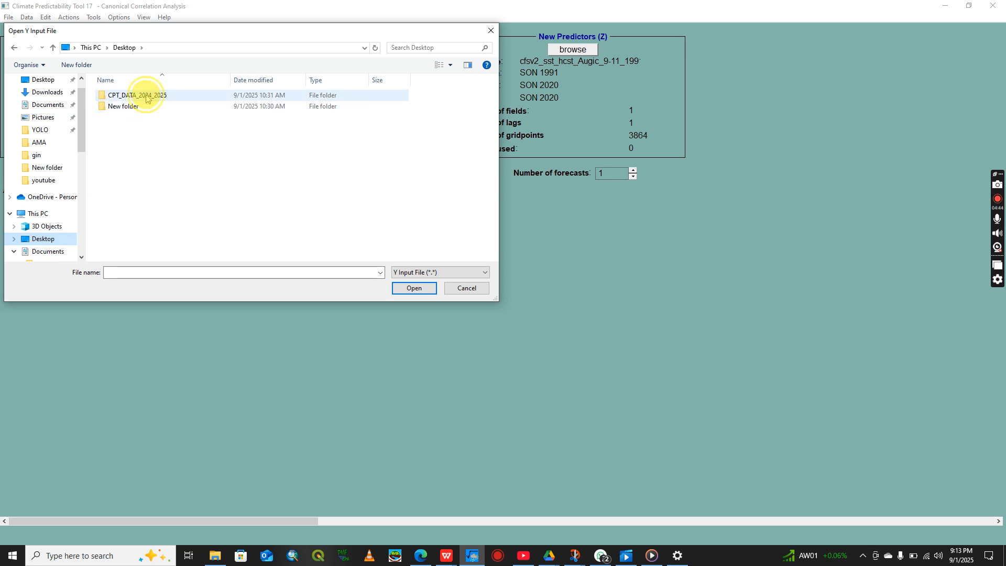
double_click(137, 96)
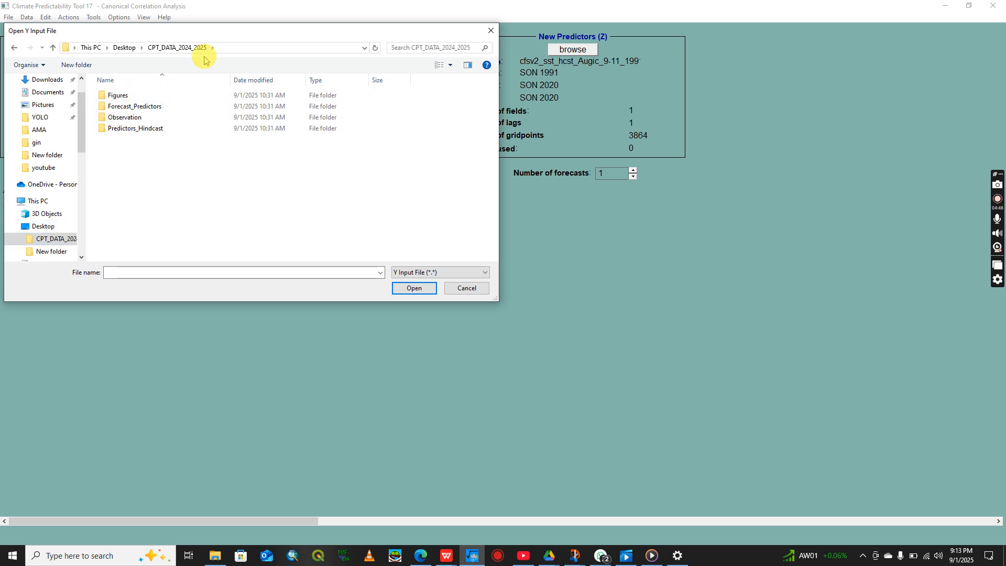
drag(227, 31, 265, 148)
double_click(201, 226)
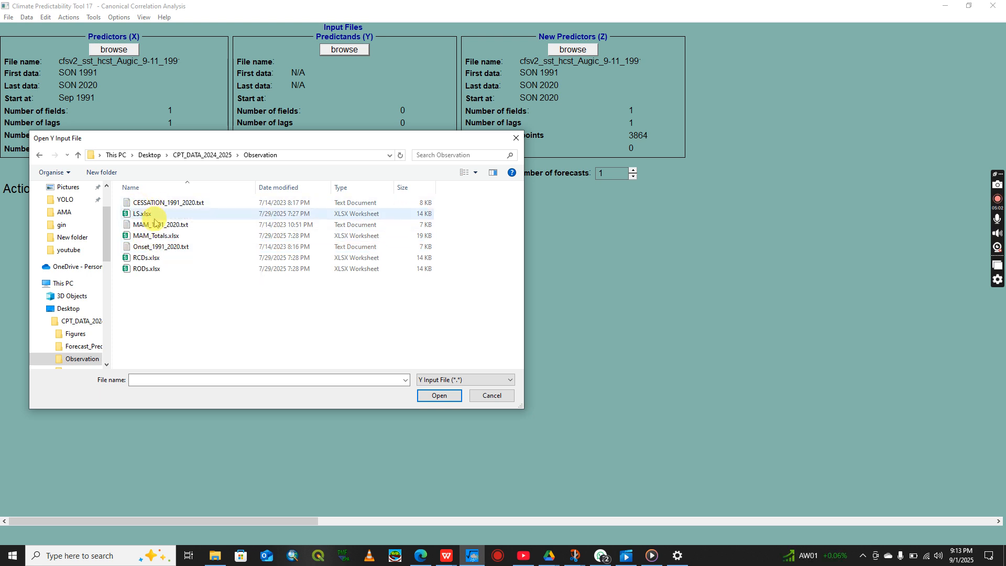
click(155, 227)
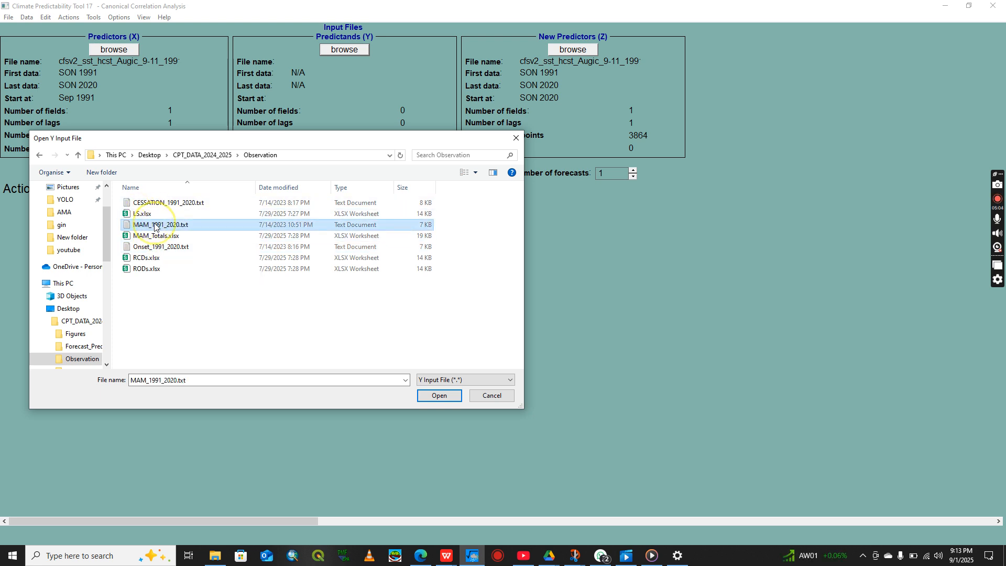
click(439, 396)
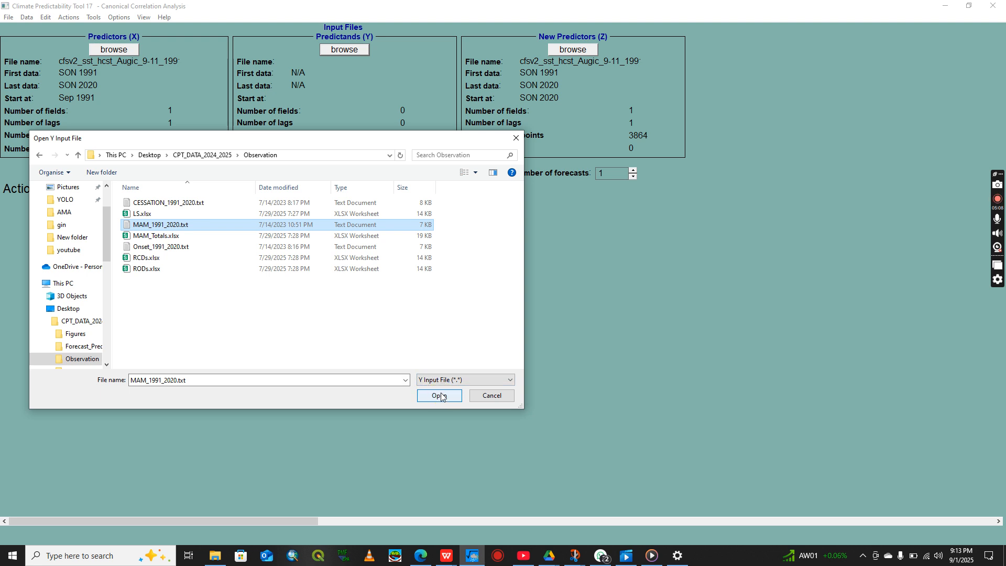
click(440, 396)
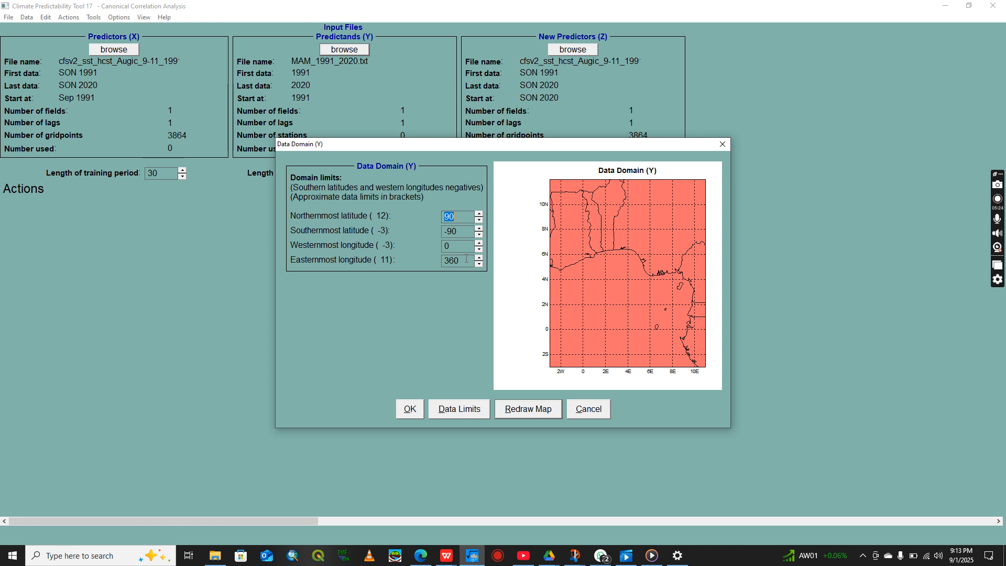
- Set the Y domain's northernmost latitude to 11.5 and its southernmost latitude to 4.8
key(BackSpace)
text(11.5)
click(454, 232)
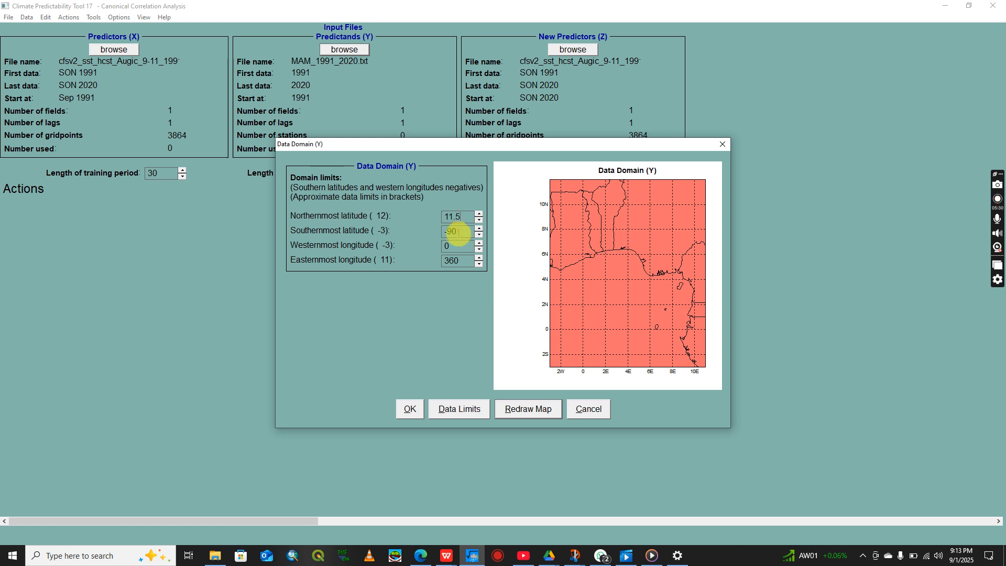
key(BackSpace)
key(BackSpace)
key(BackSpace)
text(4.)
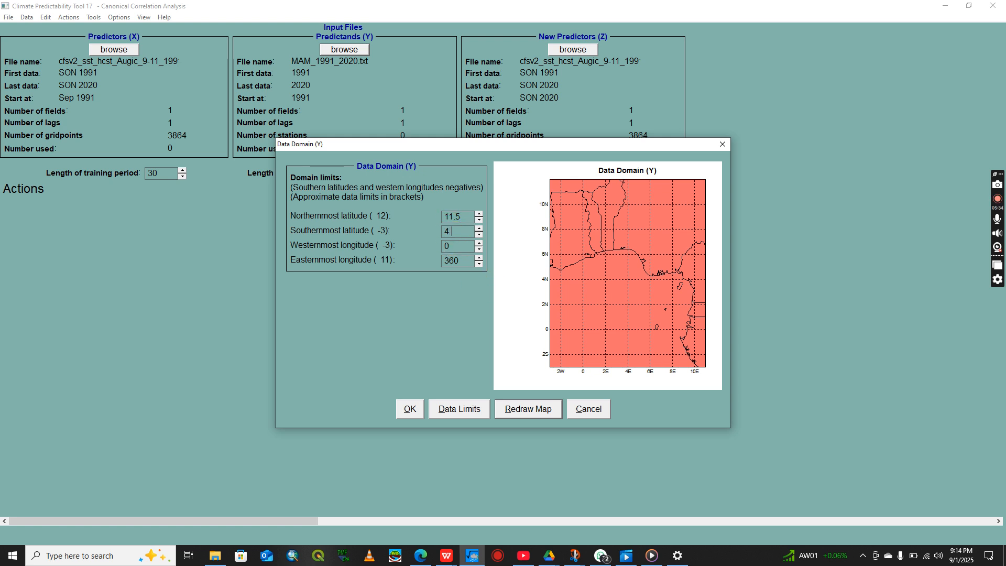
text(8)
- Set the Y domain's westernmost longitude to -3.5 and easternmost to 1.5, redraw the map and accept the domain
click(453, 245)
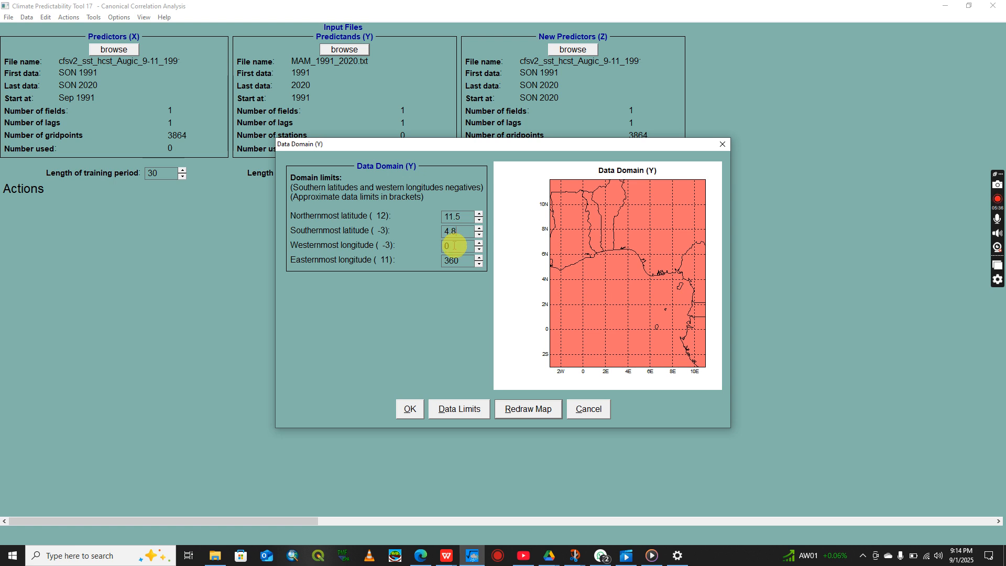
click(454, 245)
key(BackSpace)
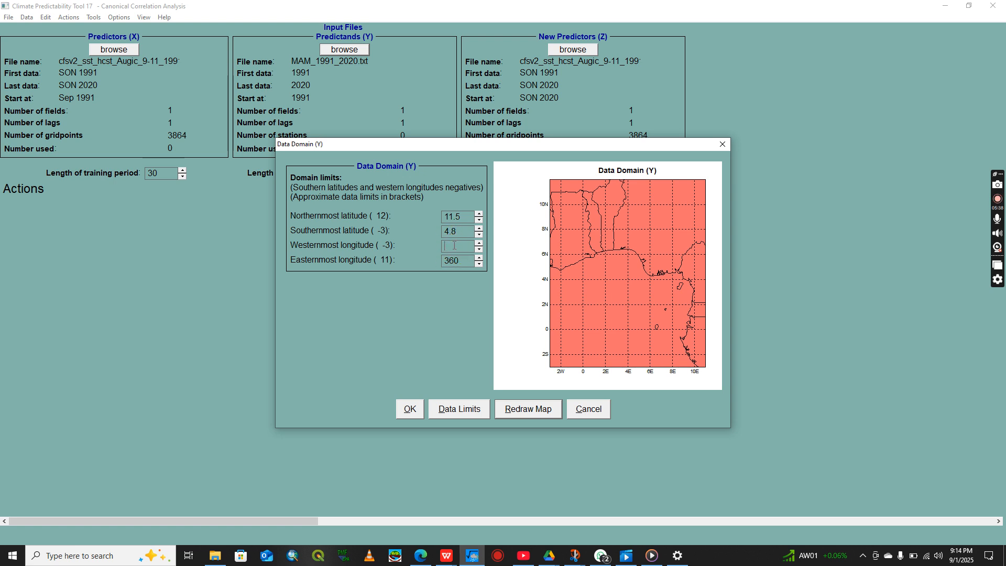
text(-3.5)
click(459, 259)
key(BackSpace)
key(BackSpace)
key(BackSpace)
text(1.5)
click(528, 408)
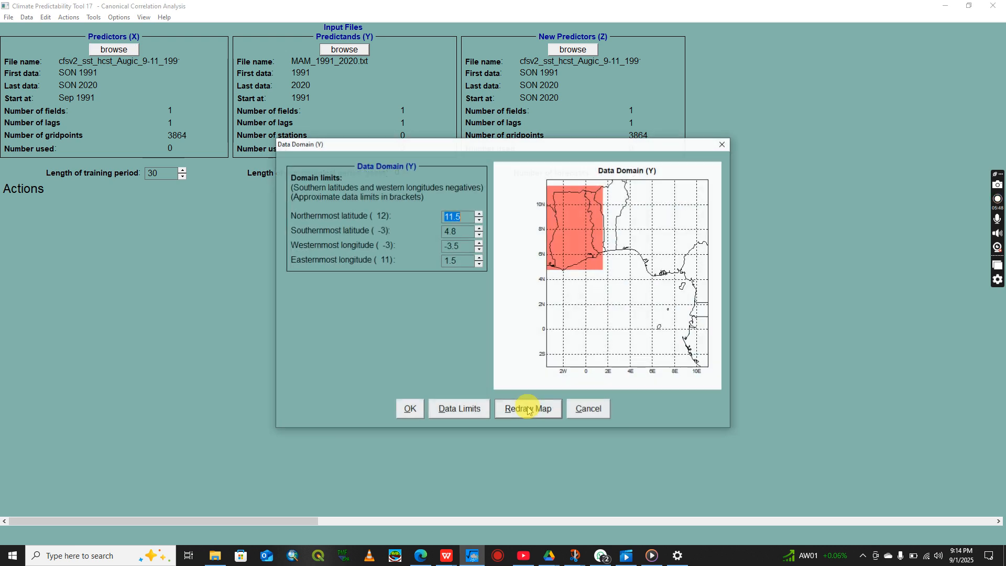
click(420, 413)
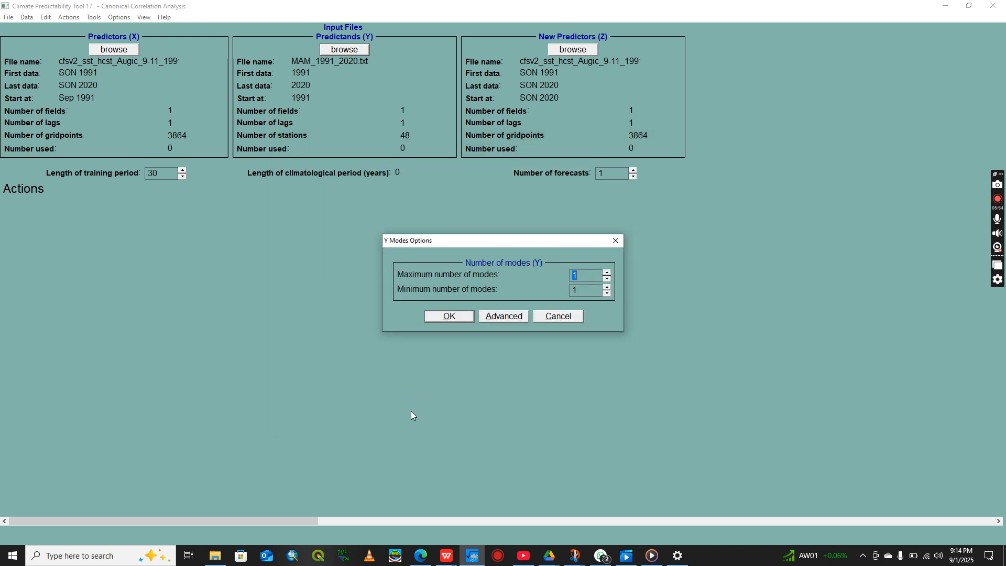
- Set the maximum number of modes to 3 for both the Y modes and the CCA modes
text(3)
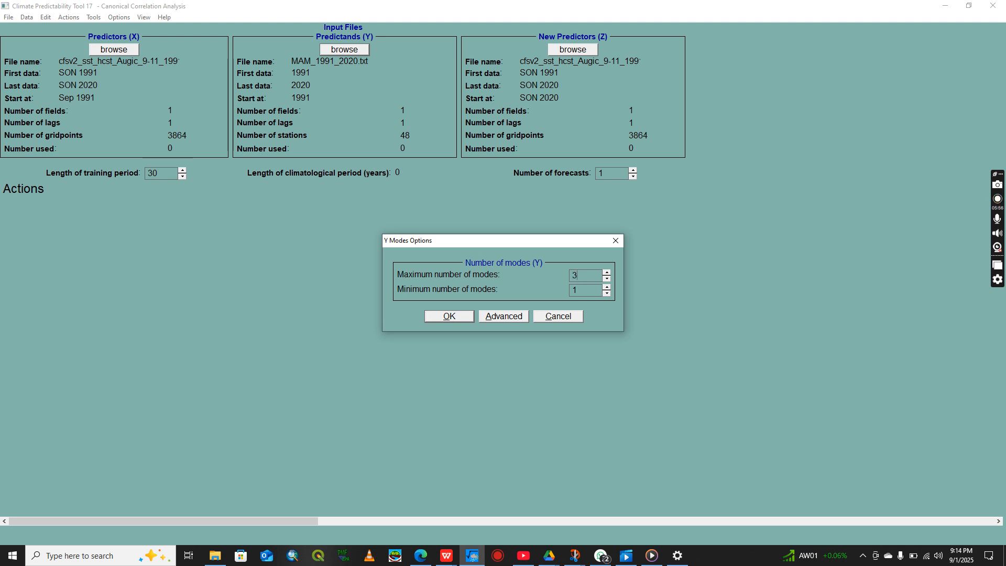
click(448, 316)
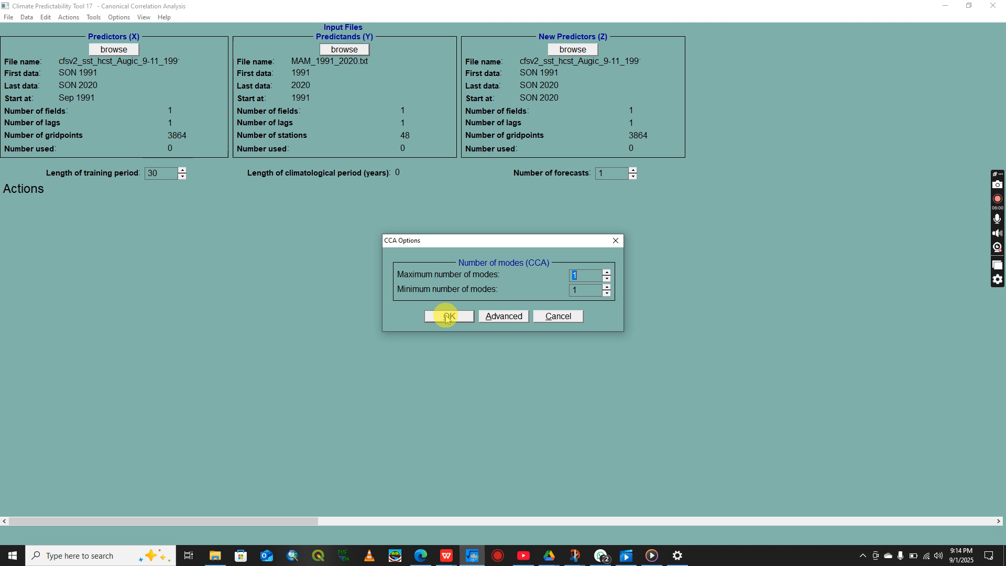
key(BackSpace)
text(3)
click(464, 318)
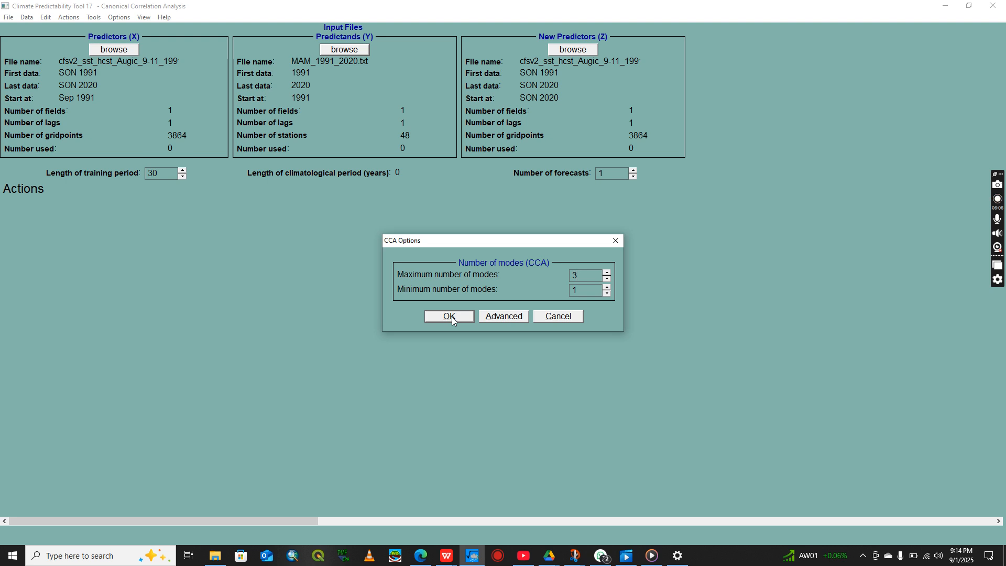
click(451, 317)
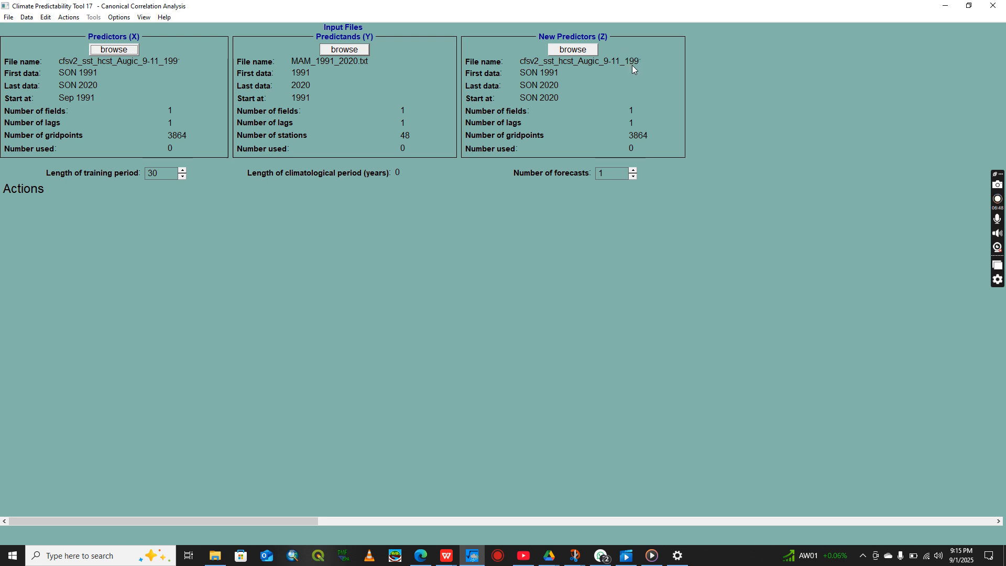
- Load cfsv2_sst_fcst_Augic_9-11_2025-2025.txt from the Forecast_Predictors folder in CPT_DATA_2024_2025 as the New Predictors (Z) file
click(576, 50)
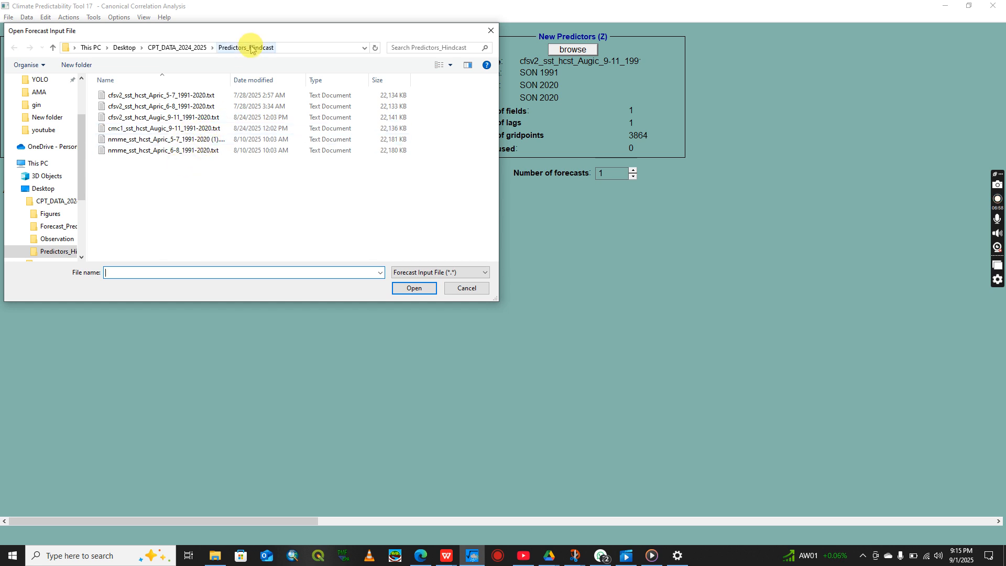
click(184, 47)
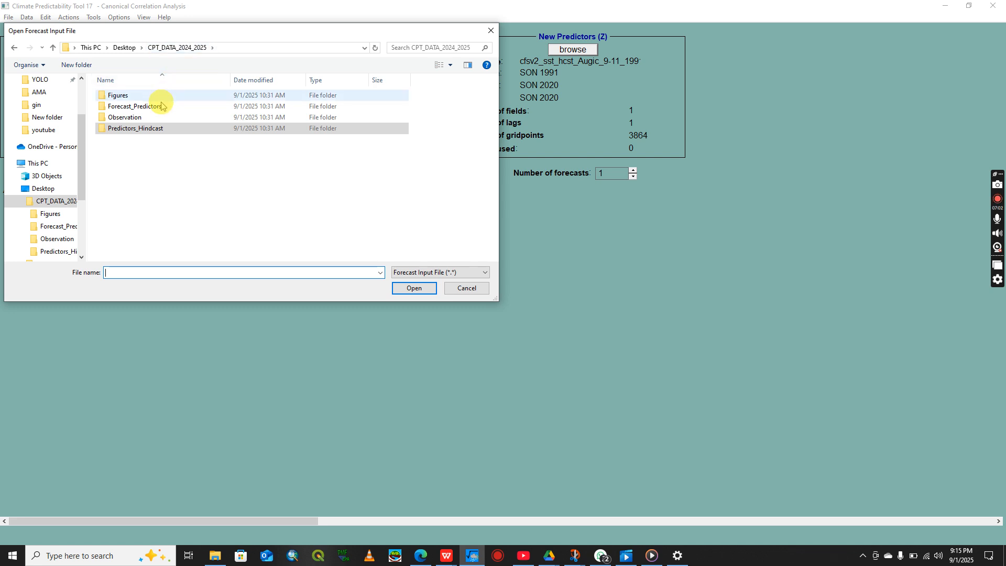
double_click(162, 107)
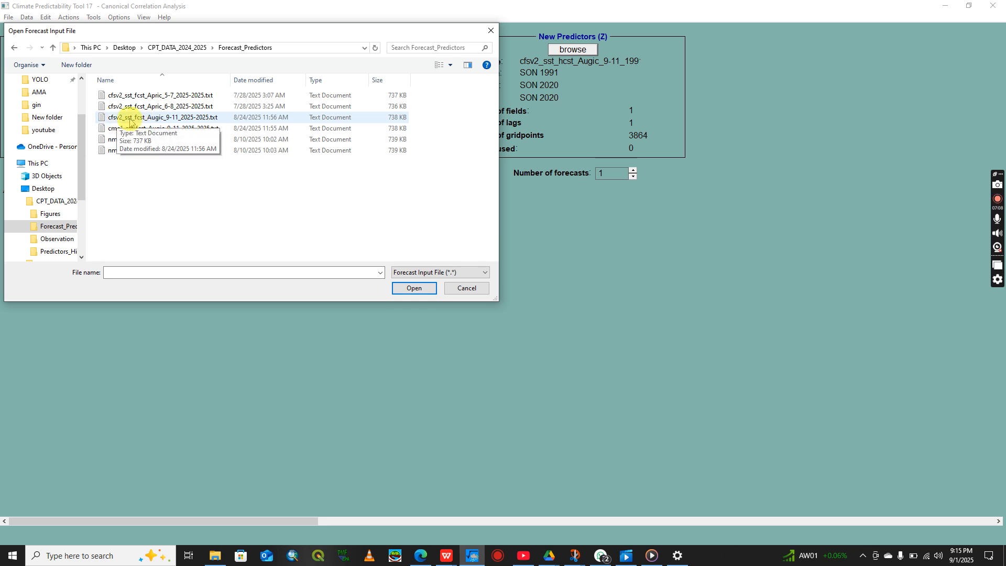
click(177, 119)
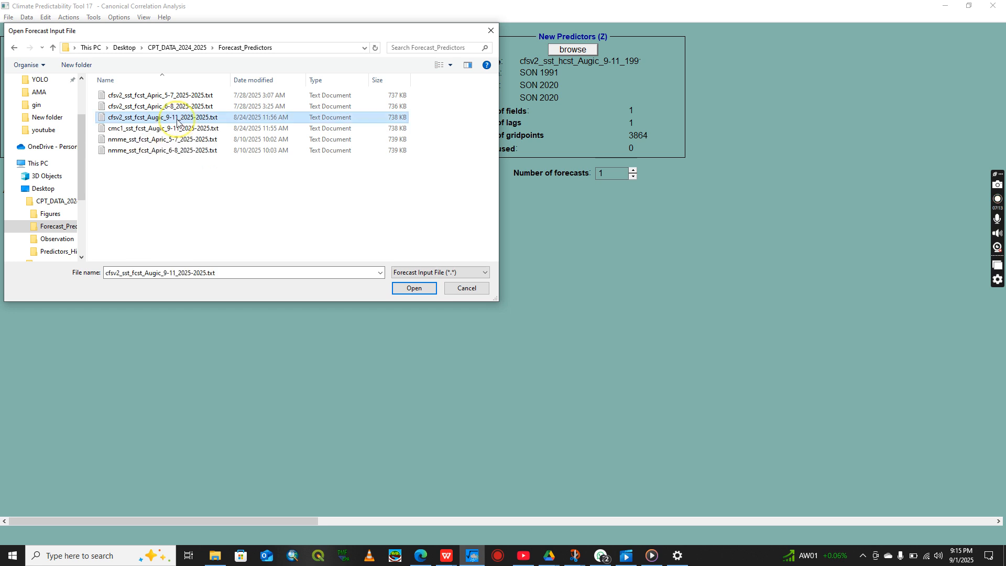
click(410, 289)
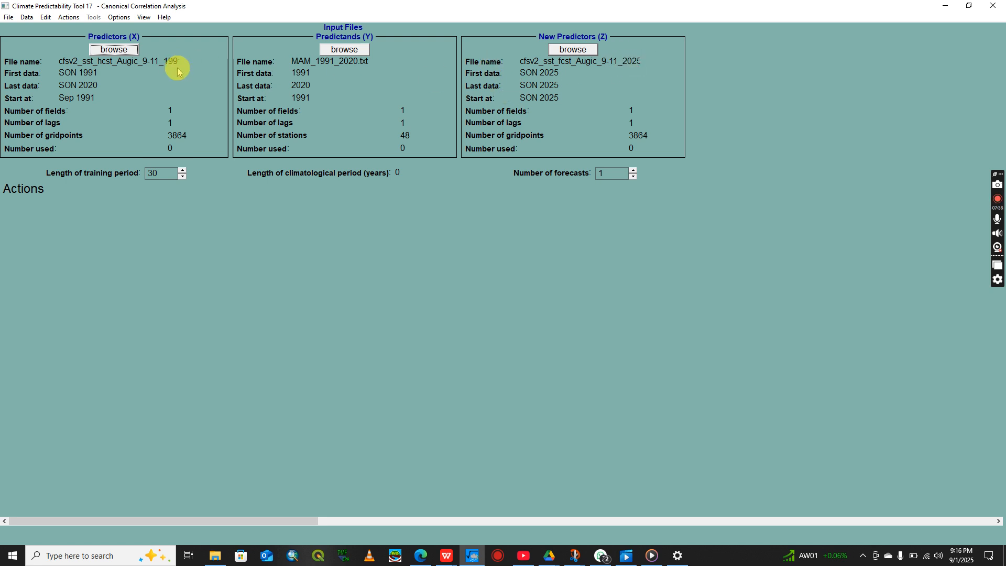
- Enable the Zero-Bound and Transform Y Data options for the data
click(119, 21)
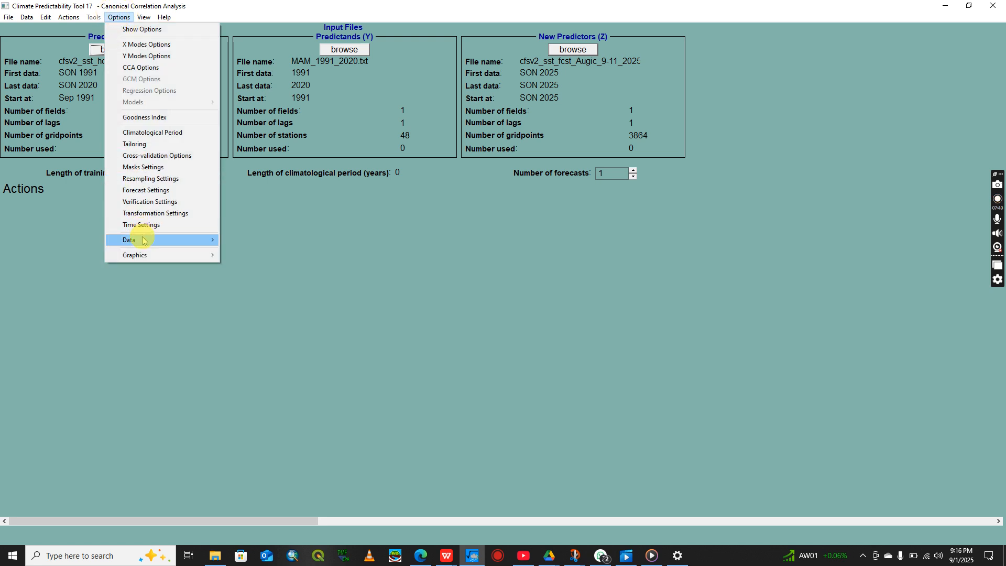
mouse_move(144, 240)
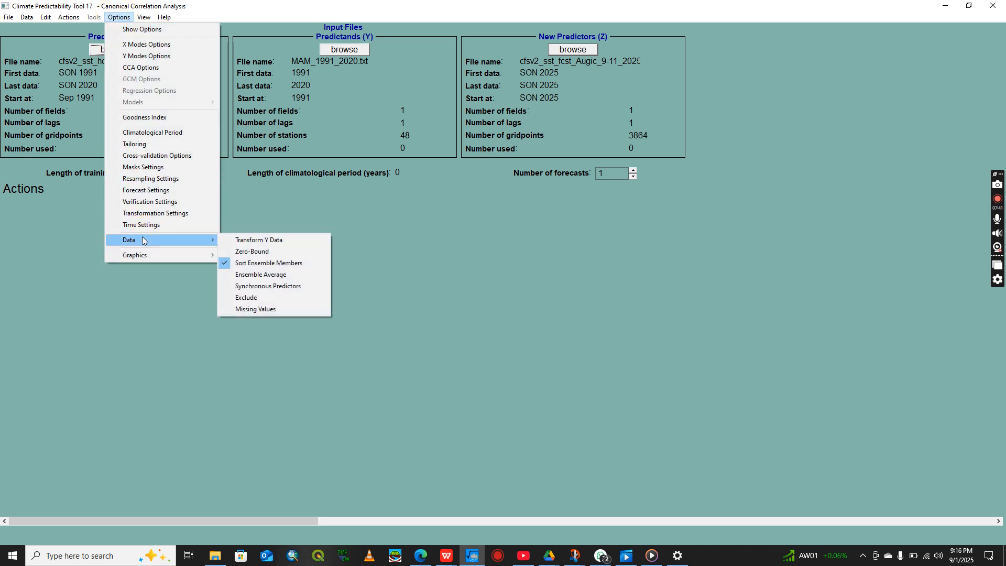
click(225, 252)
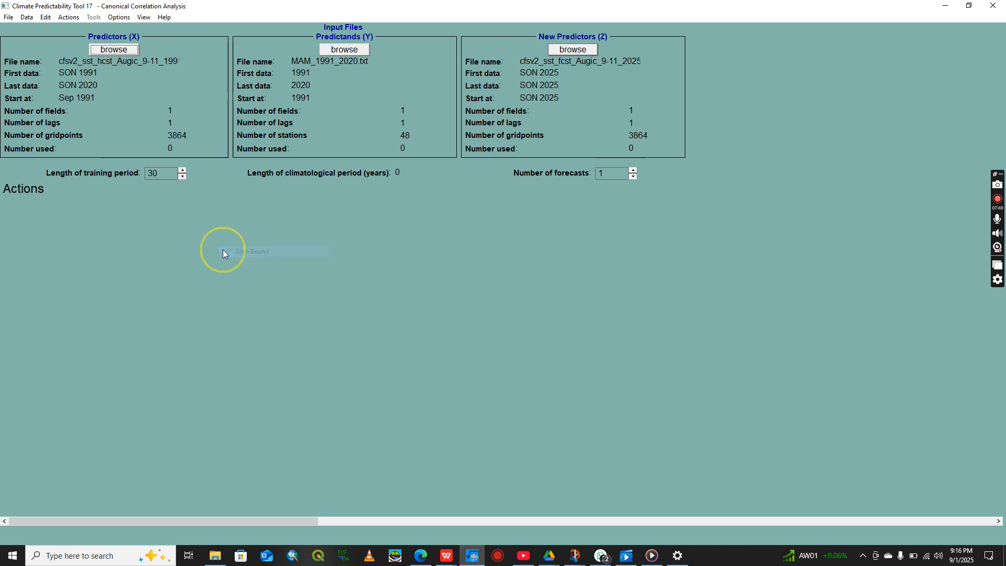
click(119, 17)
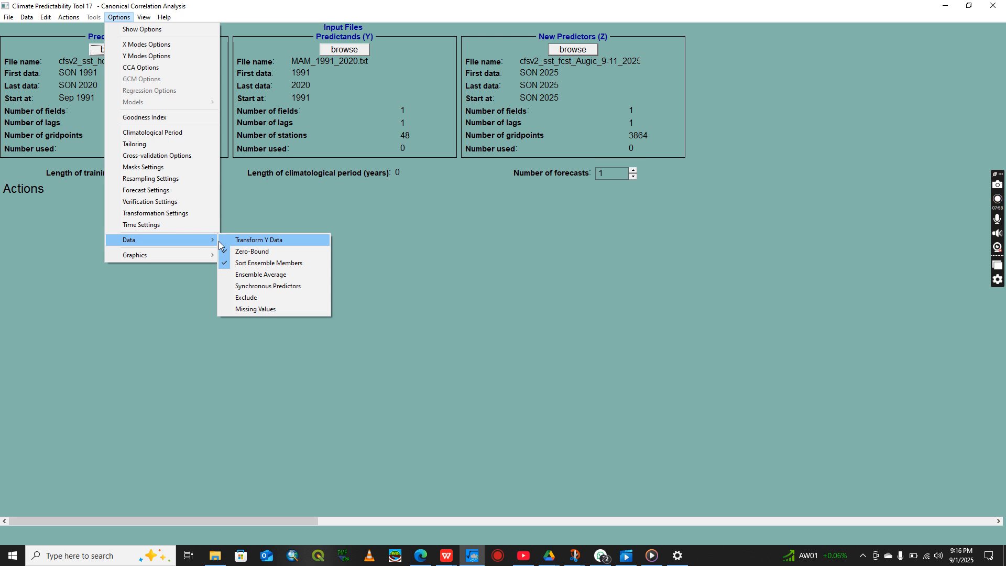
click(219, 241)
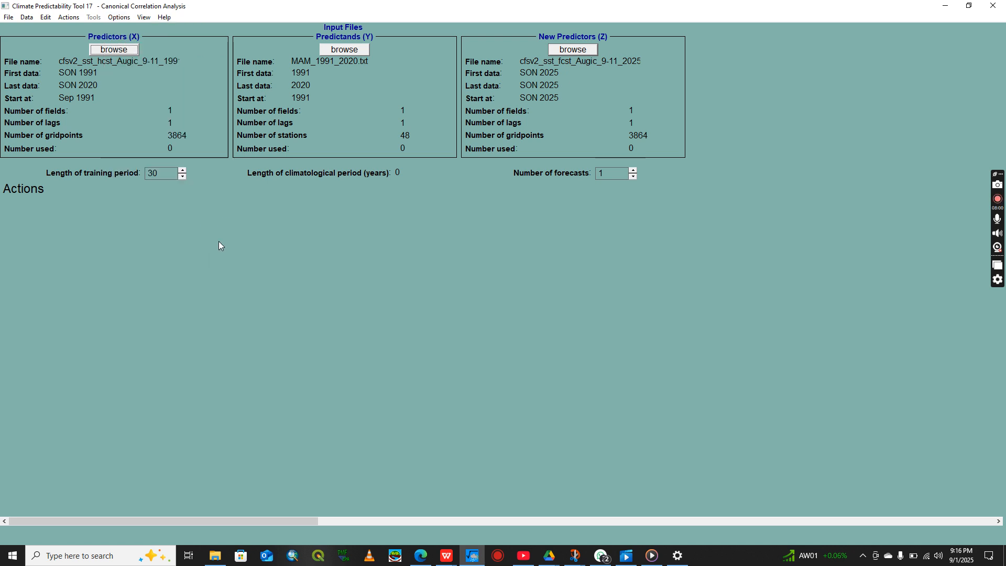
click(119, 17)
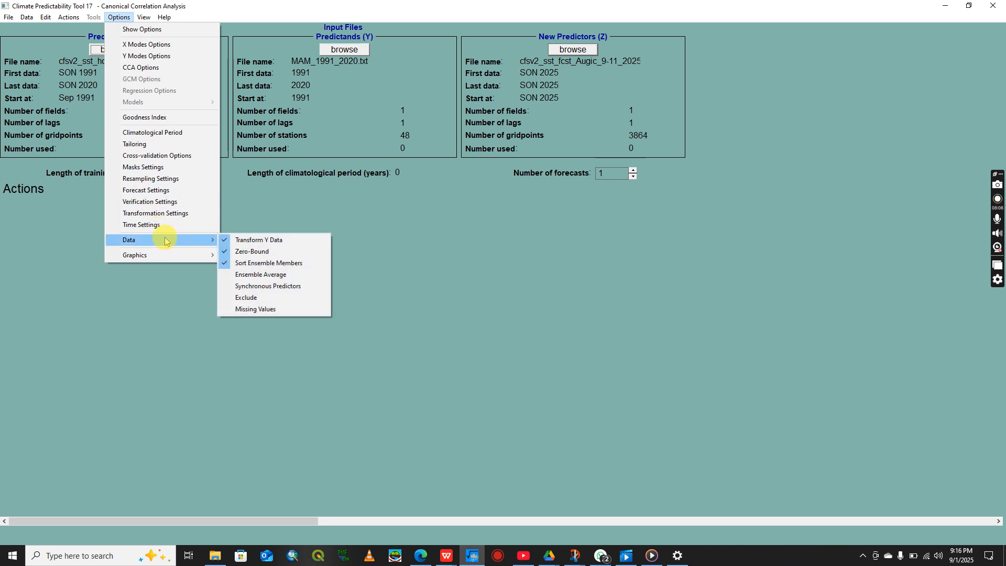
click(74, 191)
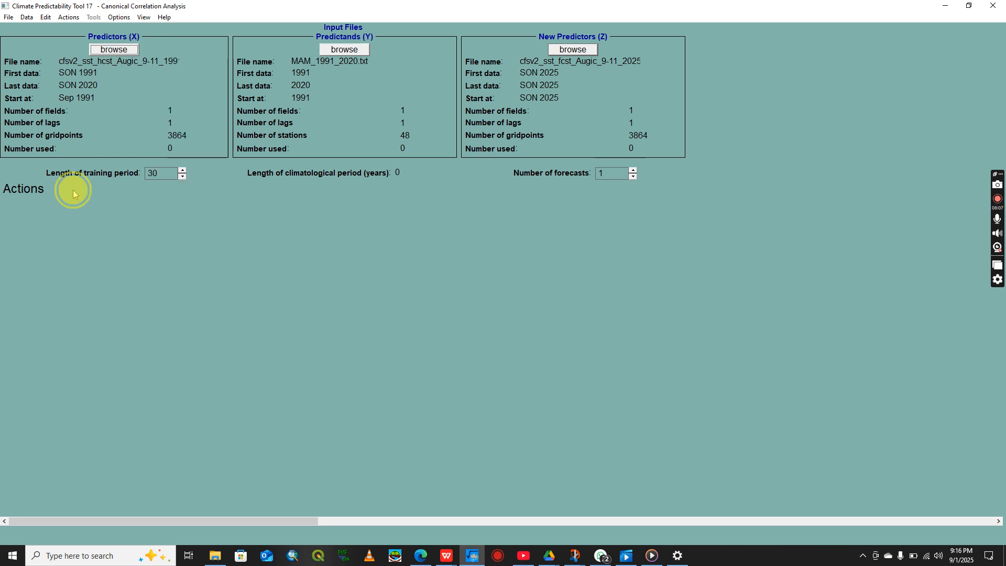
- Run the cross-validated calculation, agreeing to analyse negative lags
click(68, 17)
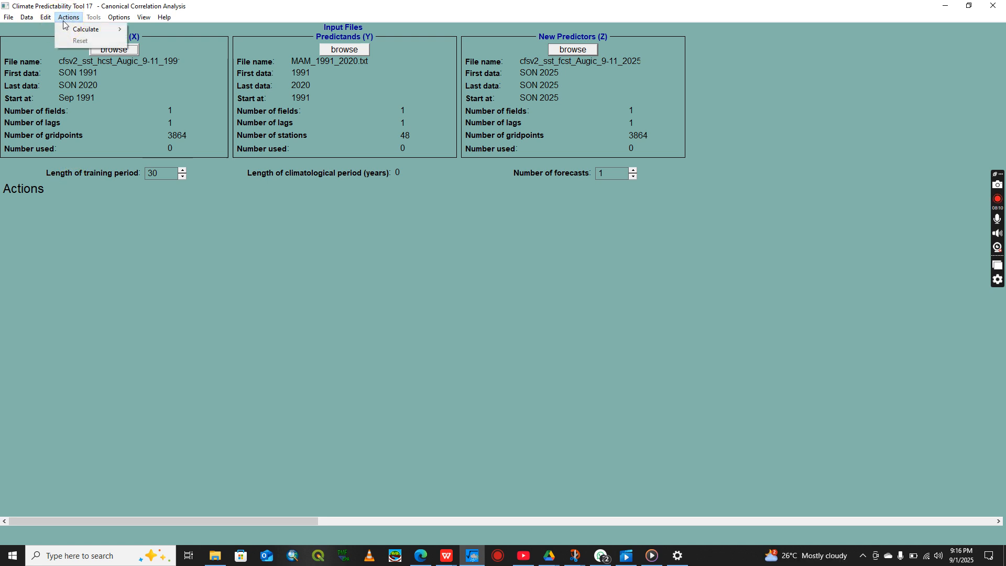
click(79, 30)
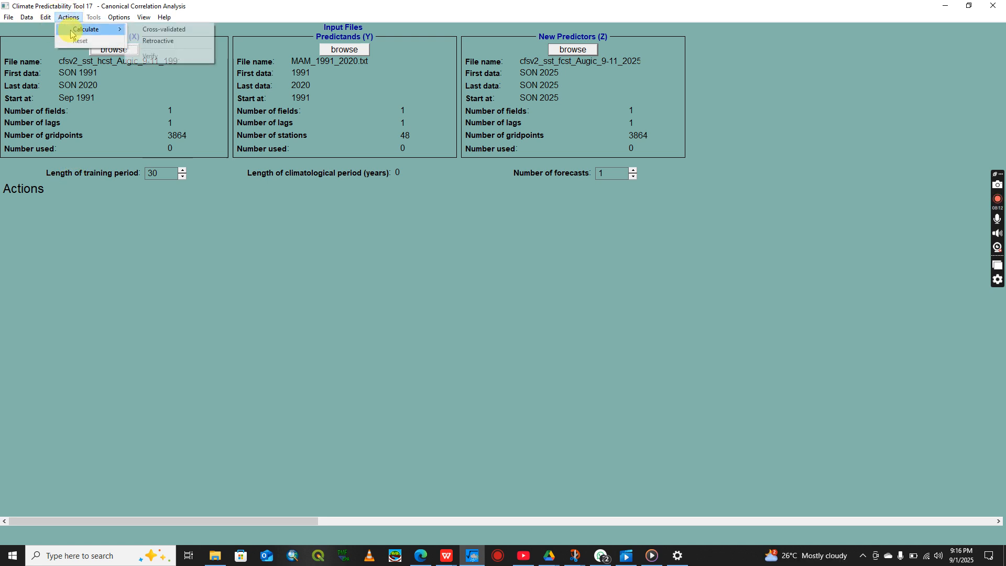
click(153, 30)
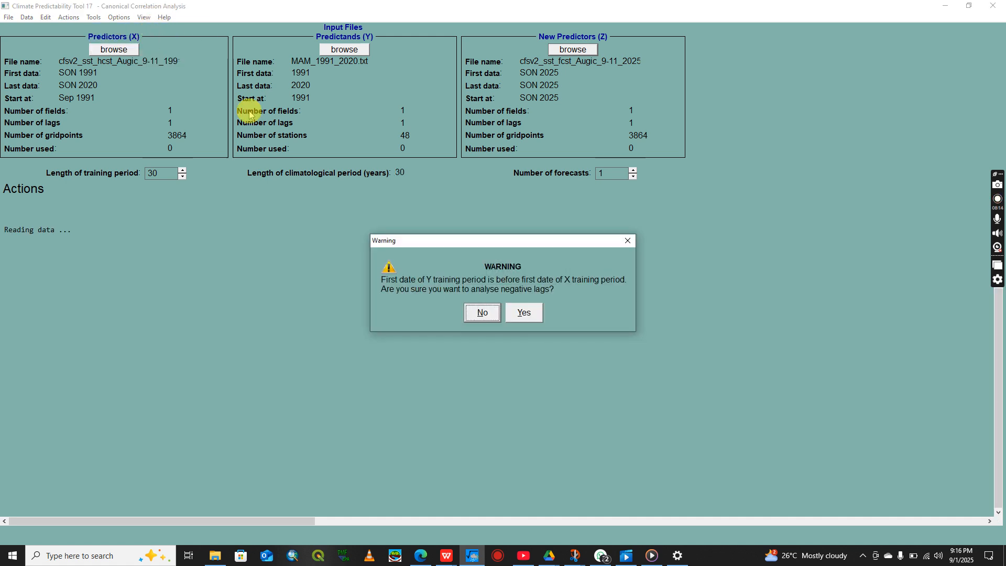
click(526, 313)
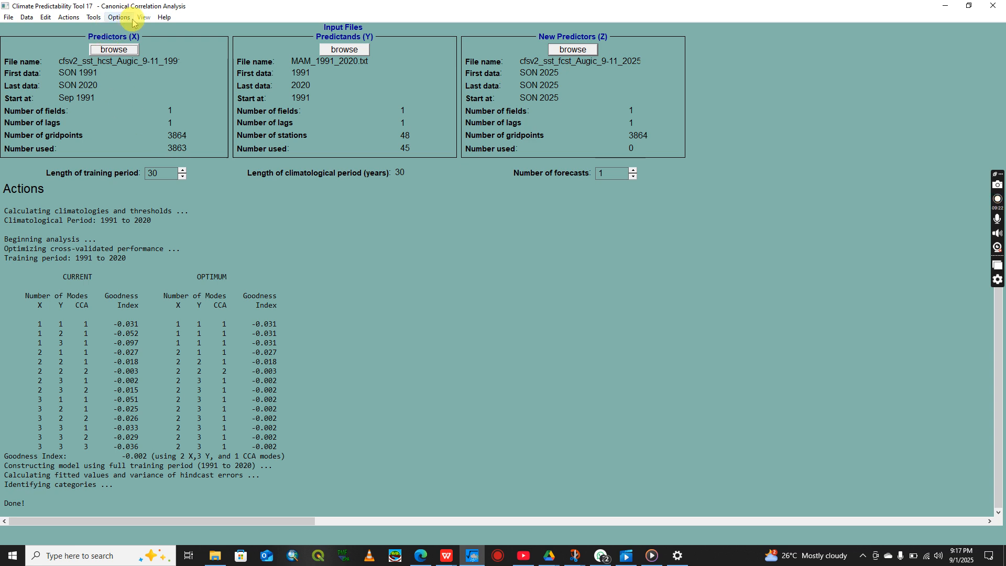
- Open the cross-validated skill maps at Pearson's correlation and move their window clear of the calculation log
click(94, 18)
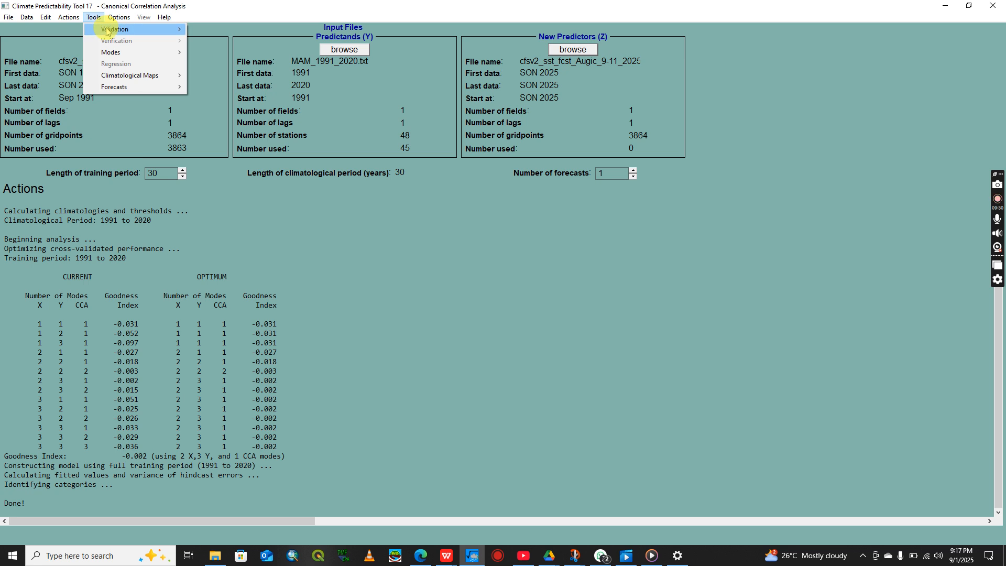
mouse_move(107, 30)
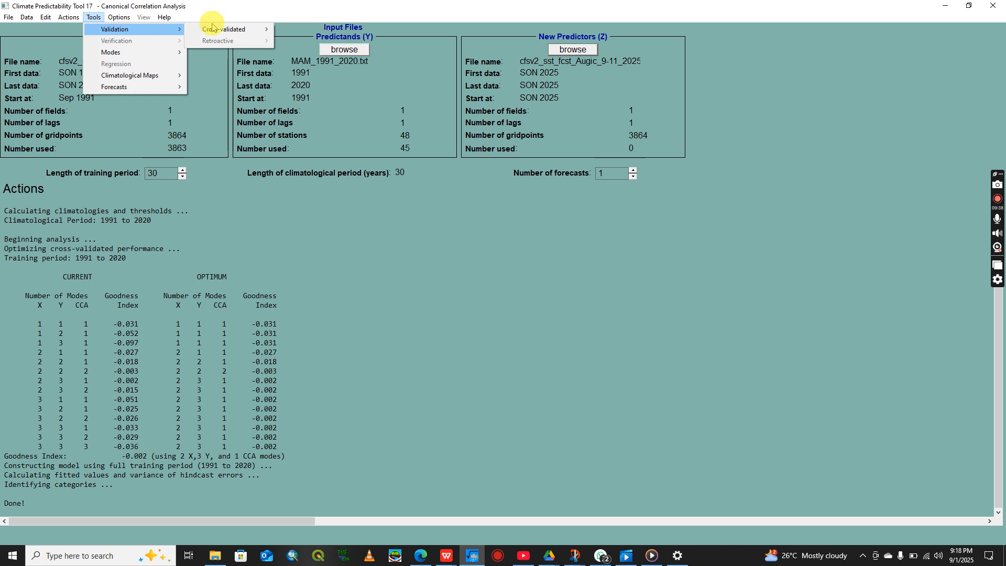
mouse_move(212, 29)
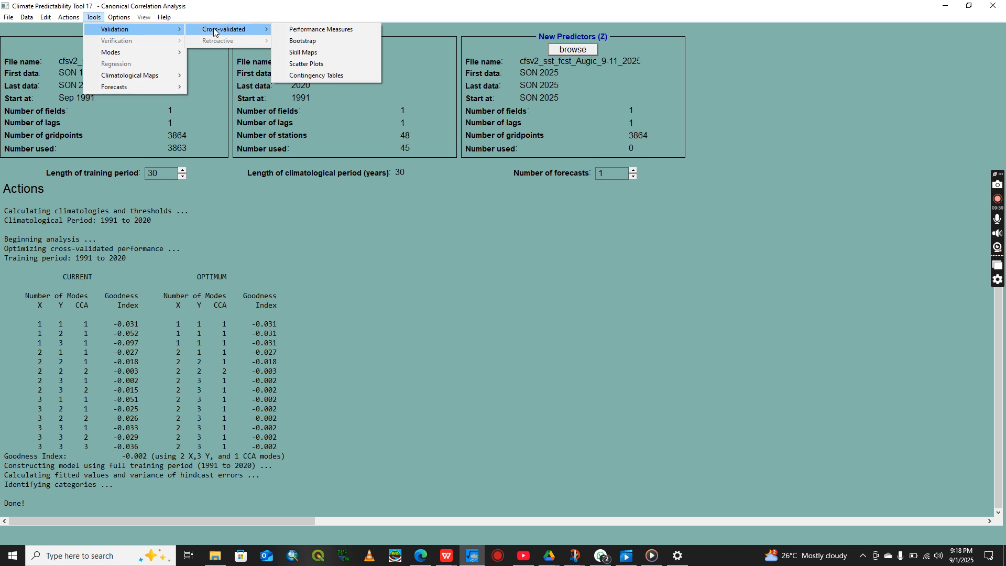
click(296, 53)
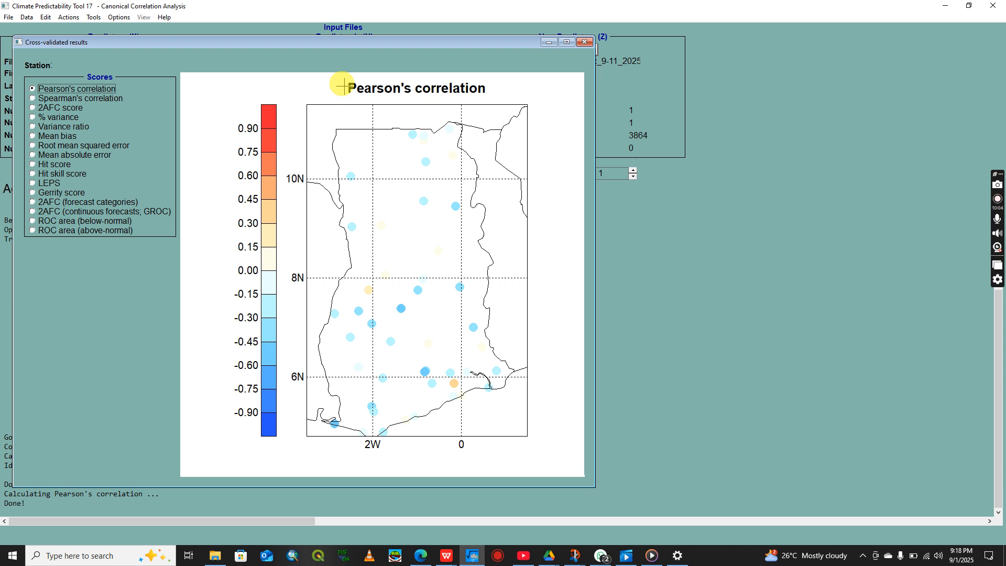
drag(362, 45, 587, 78)
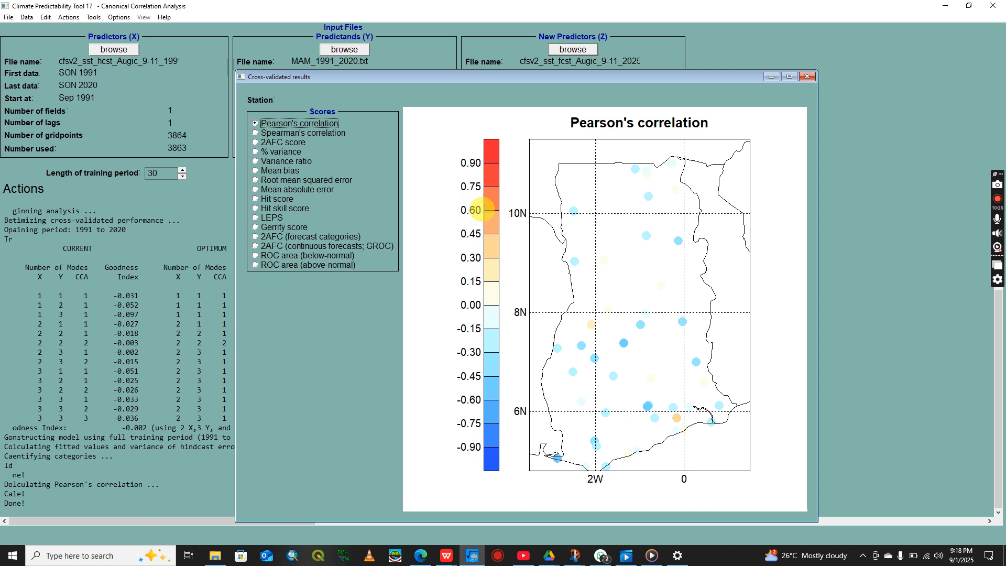
- Inspect the cross-validated scores of the H_Assini station in the far southwest of the map, and close them
click(555, 457)
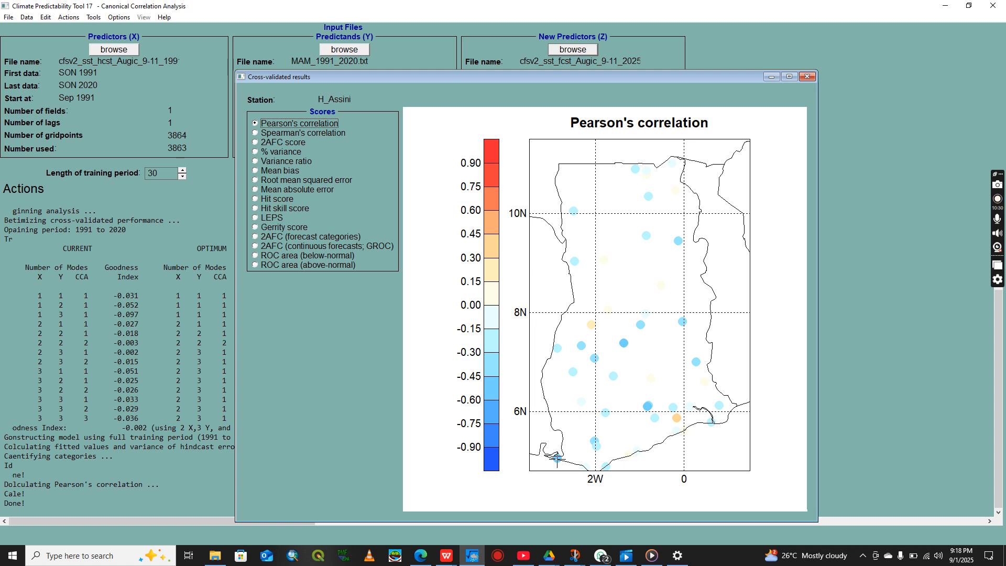
click(556, 458)
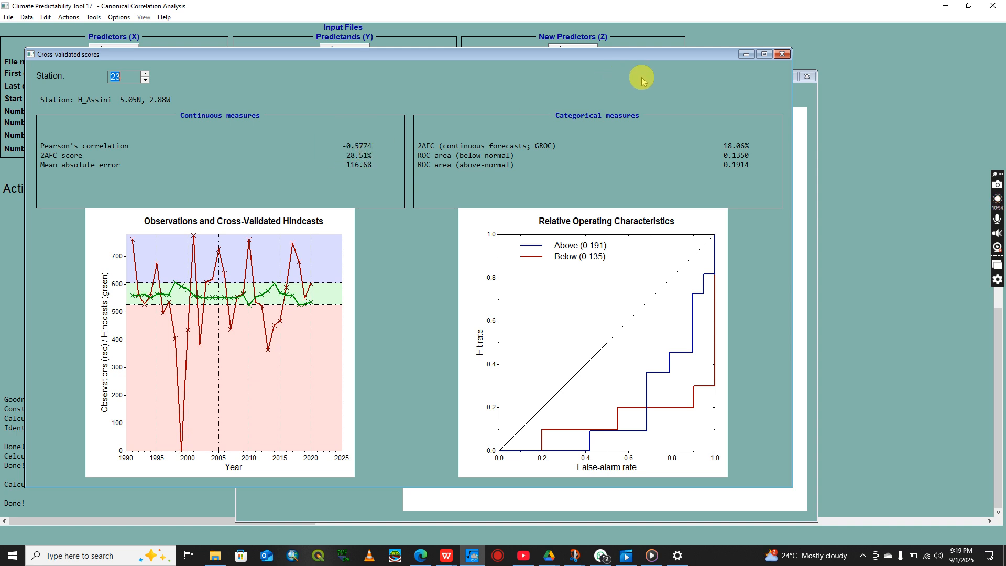
click(781, 54)
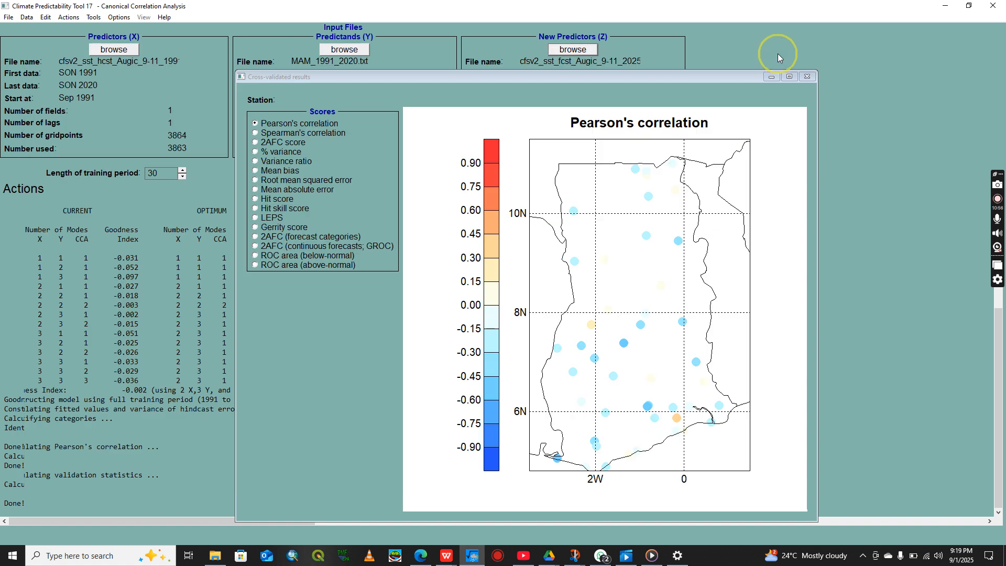
- Inspect the cross-validated scores of the Wenchi station near 7.75N, 2.10W, and close them
click(593, 324)
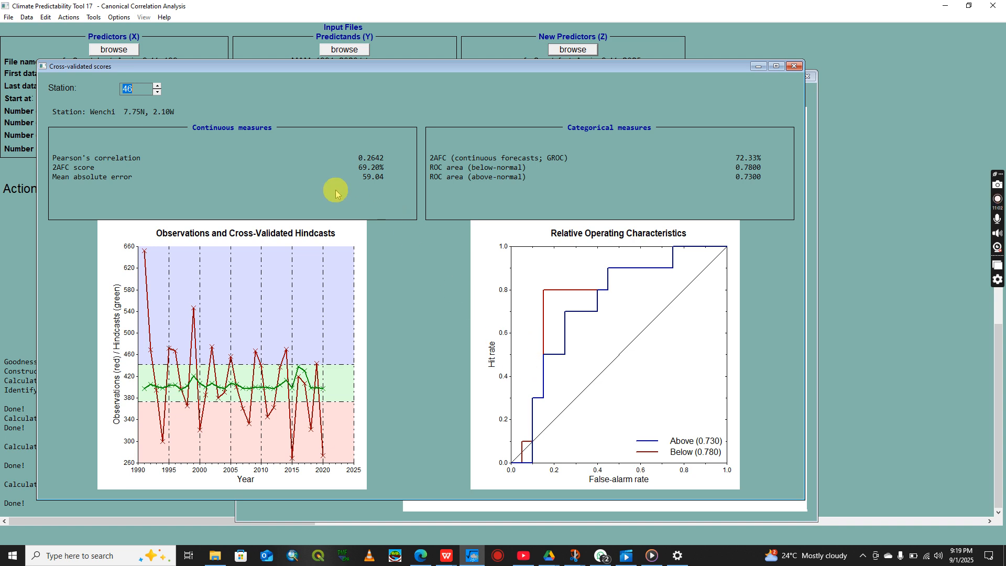
drag(440, 68, 549, 82)
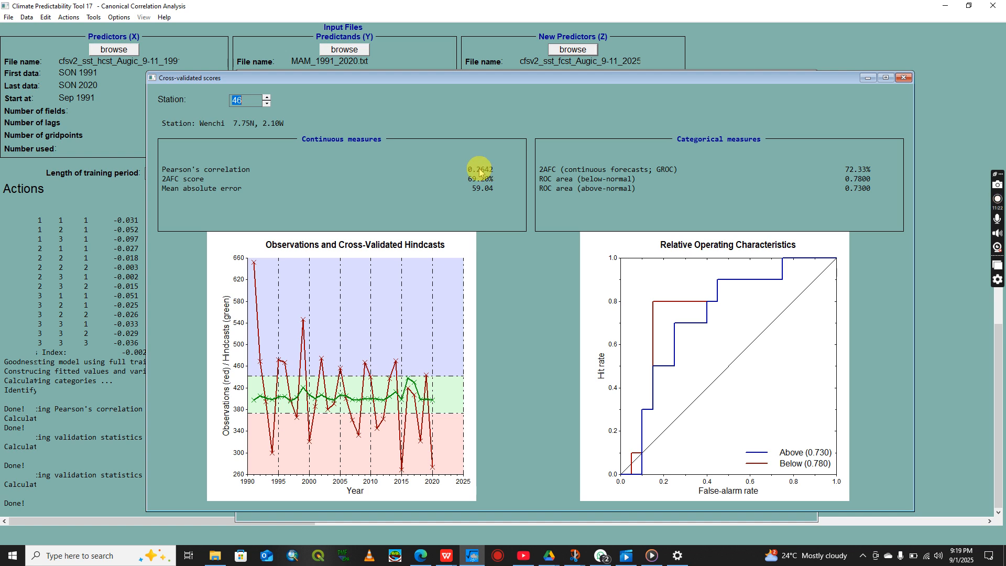
click(903, 78)
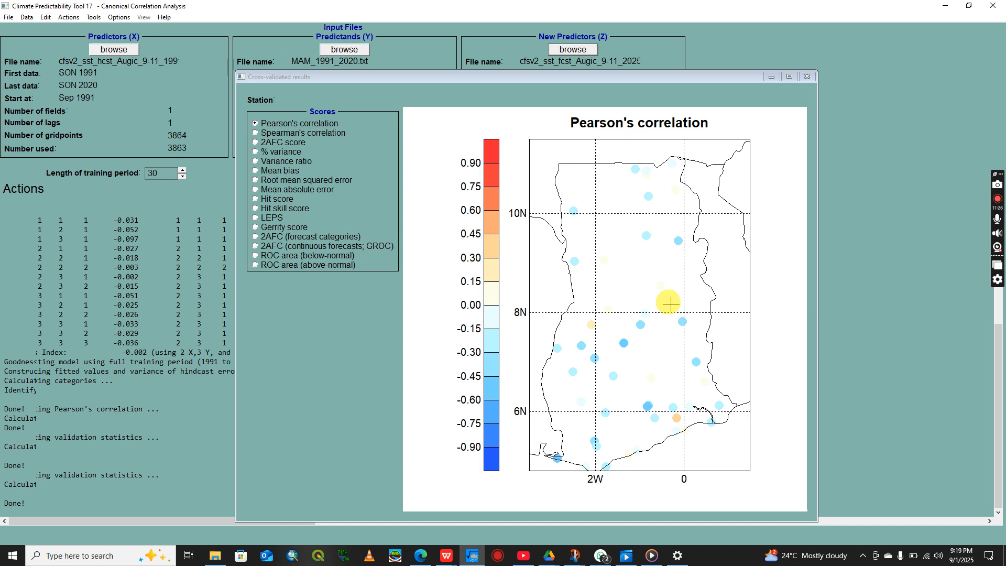
- Inspect the cross-validated scores of the Aburi station near 5.87N, 0.17W, and close them
click(676, 415)
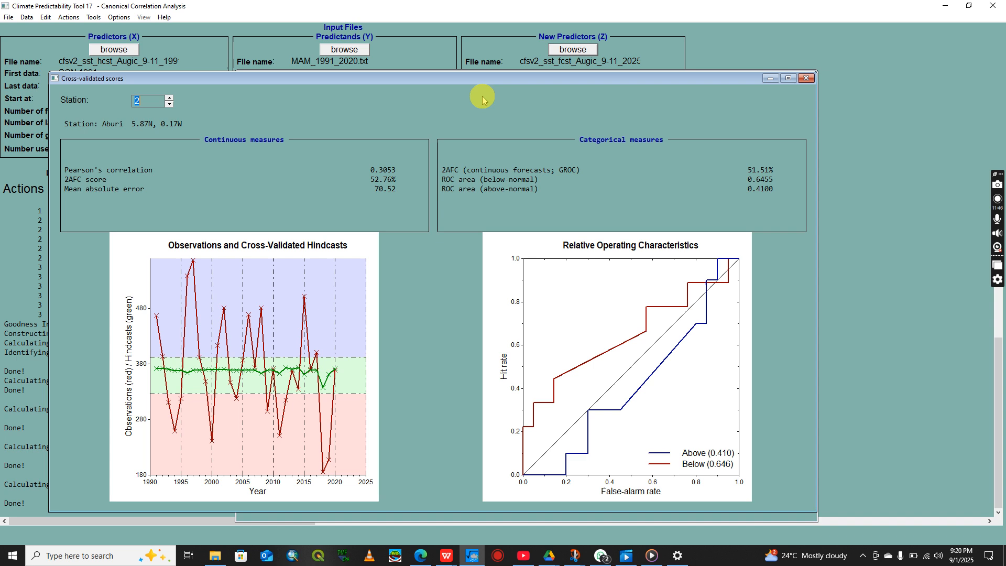
drag(498, 81, 591, 79)
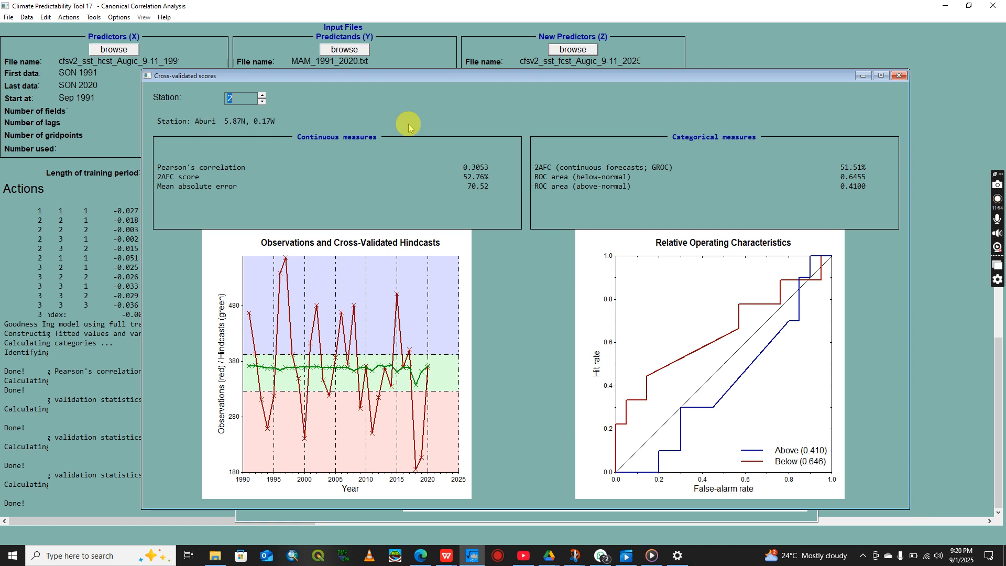
click(898, 77)
- Open the graph title setting of the Pearson's correlation map and close it without editing
right_click(771, 153)
mouse_move(777, 177)
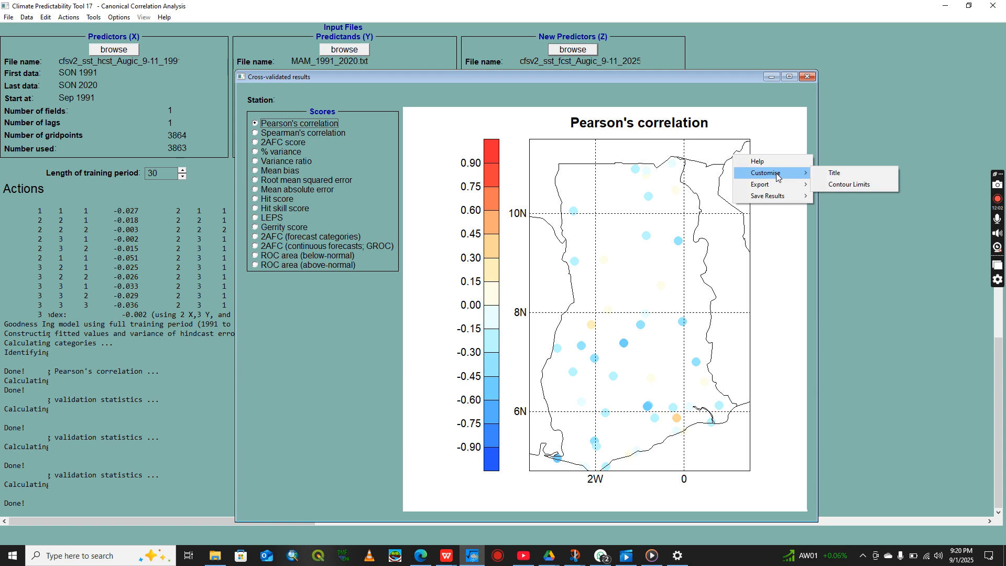
right_click(775, 137)
click(779, 157)
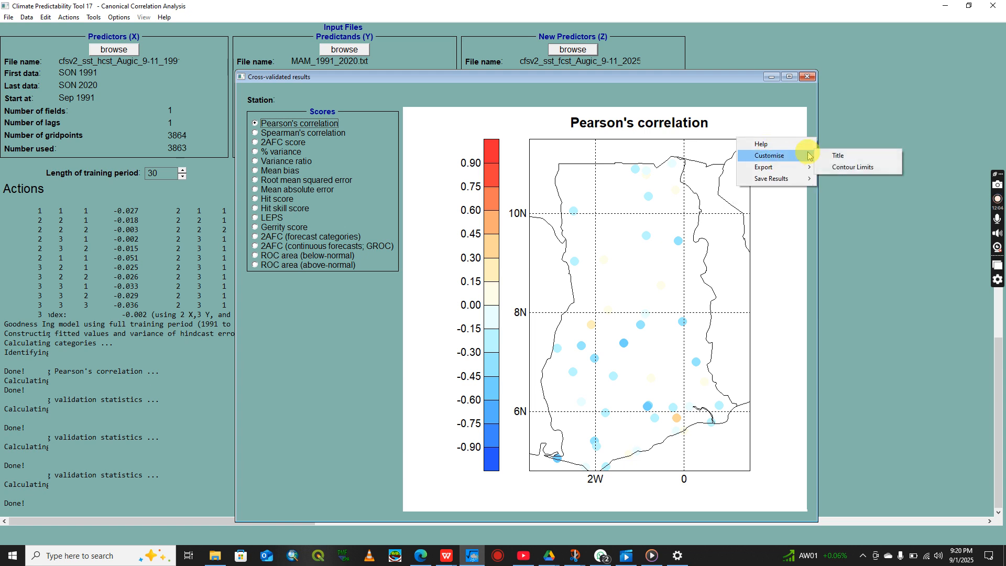
click(838, 156)
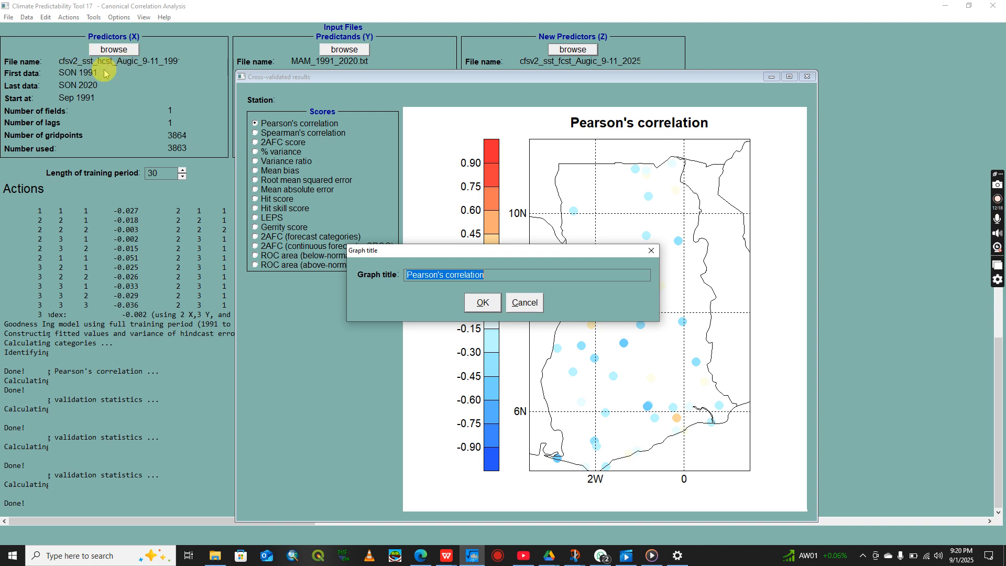
click(649, 251)
- Review the image formats offered for exporting the Pearson's correlation map
right_click(786, 232)
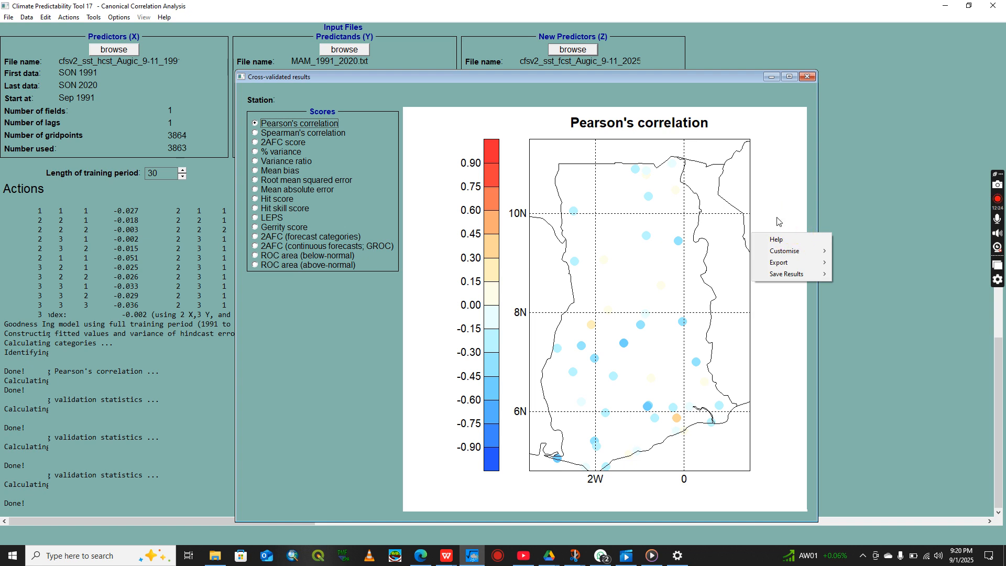
click(780, 262)
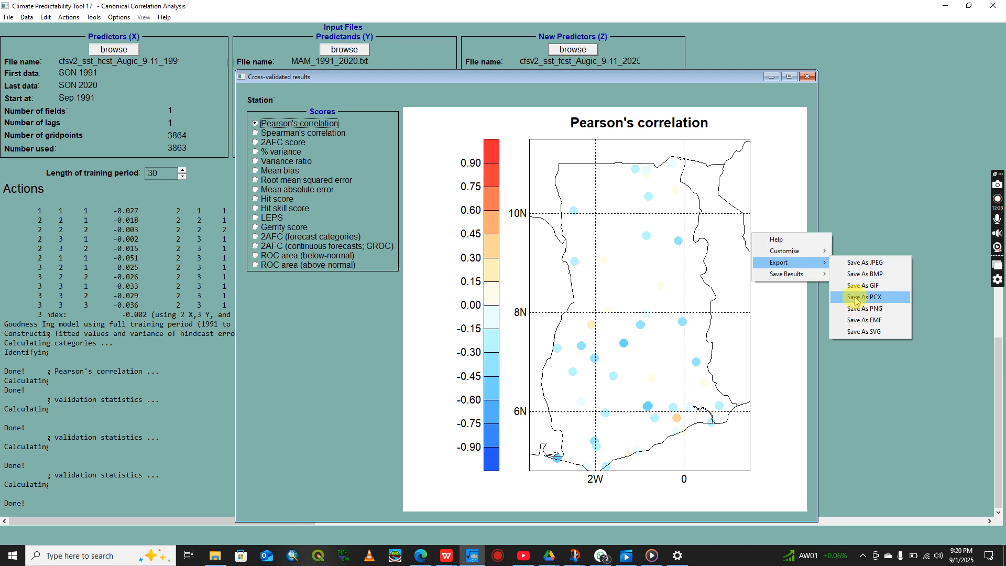
click(782, 177)
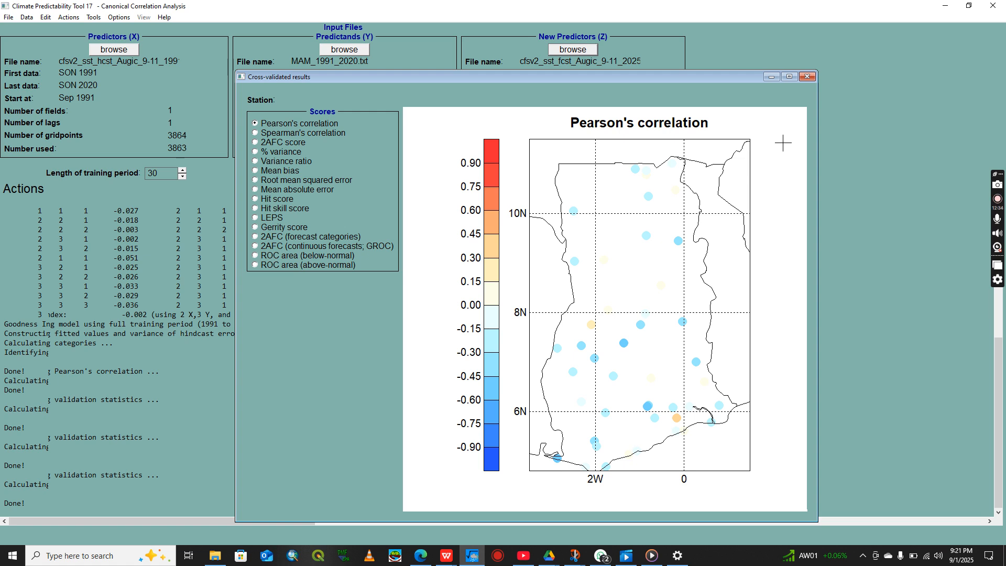
- Close the cross-validated results, then review the CCA maps of spatial loadings and temporal scores for mode 1 and close them
click(806, 78)
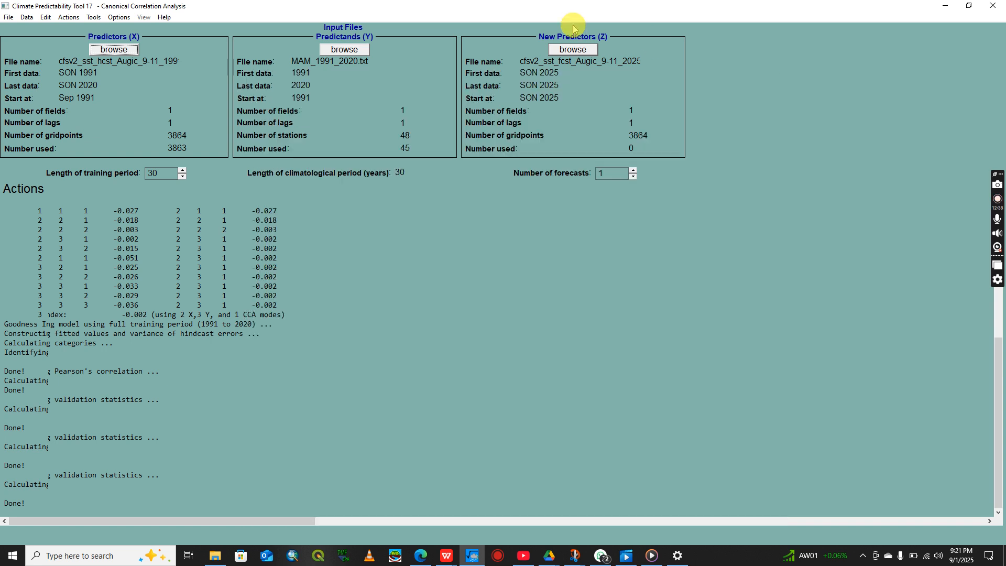
click(92, 18)
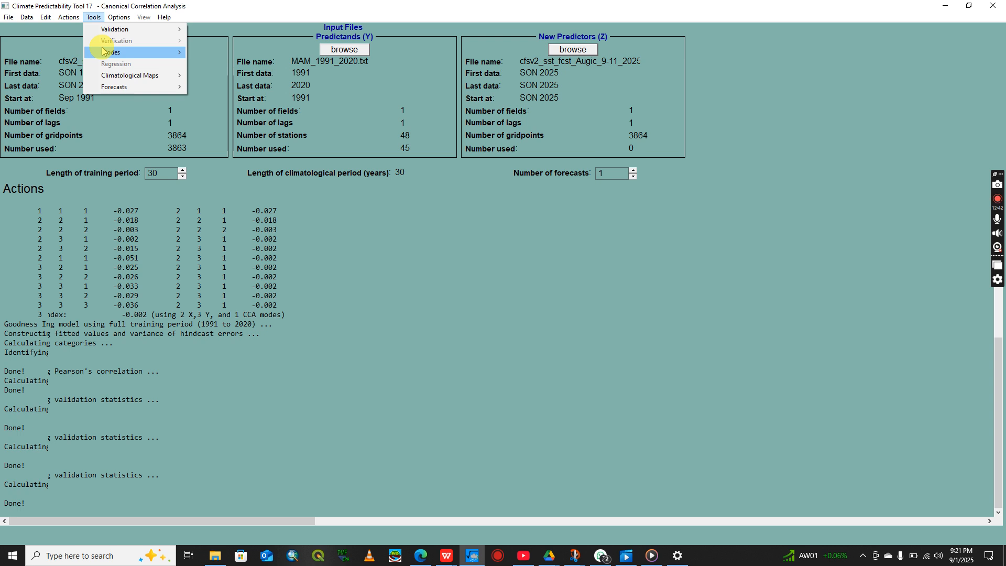
mouse_move(111, 52)
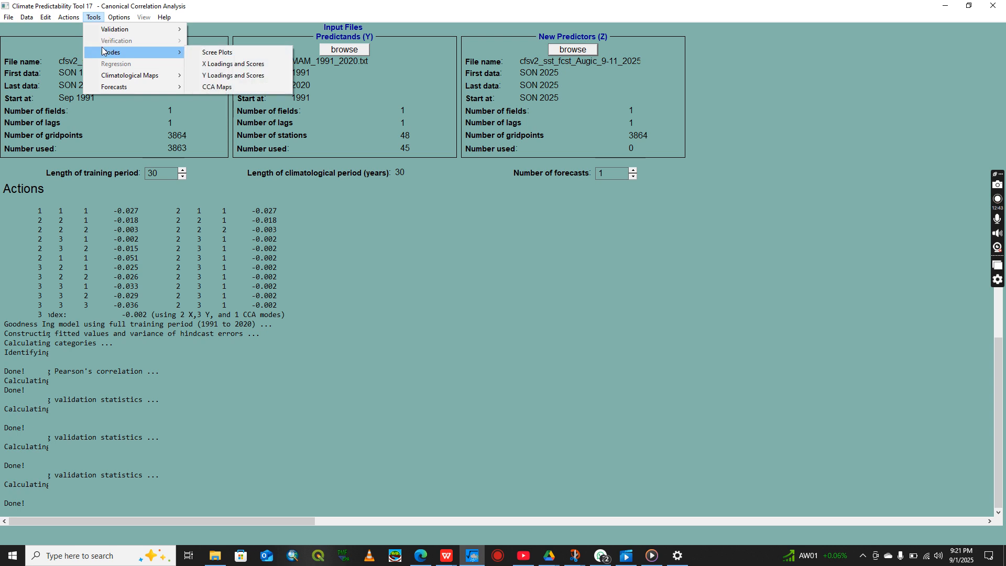
click(227, 87)
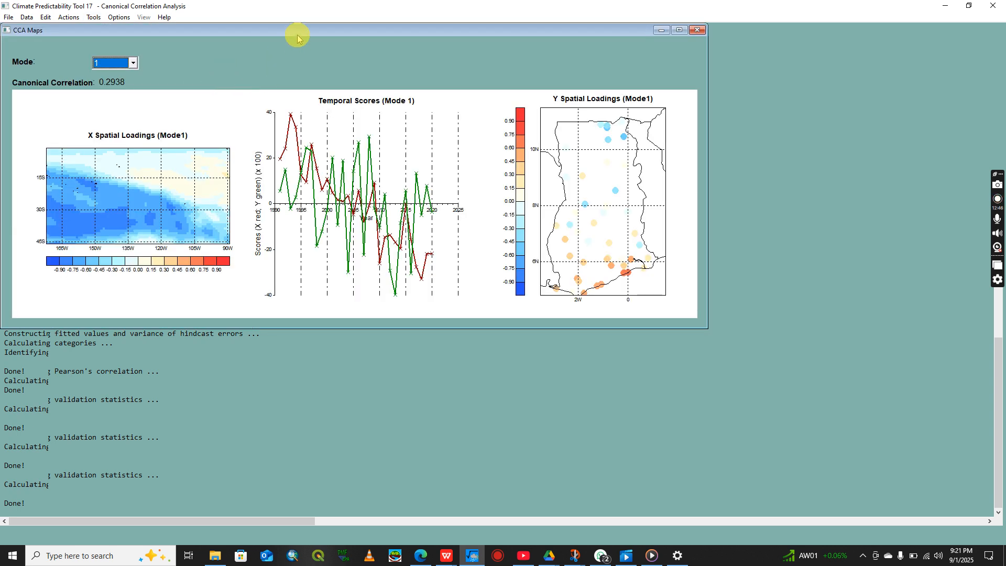
drag(303, 28, 328, 176)
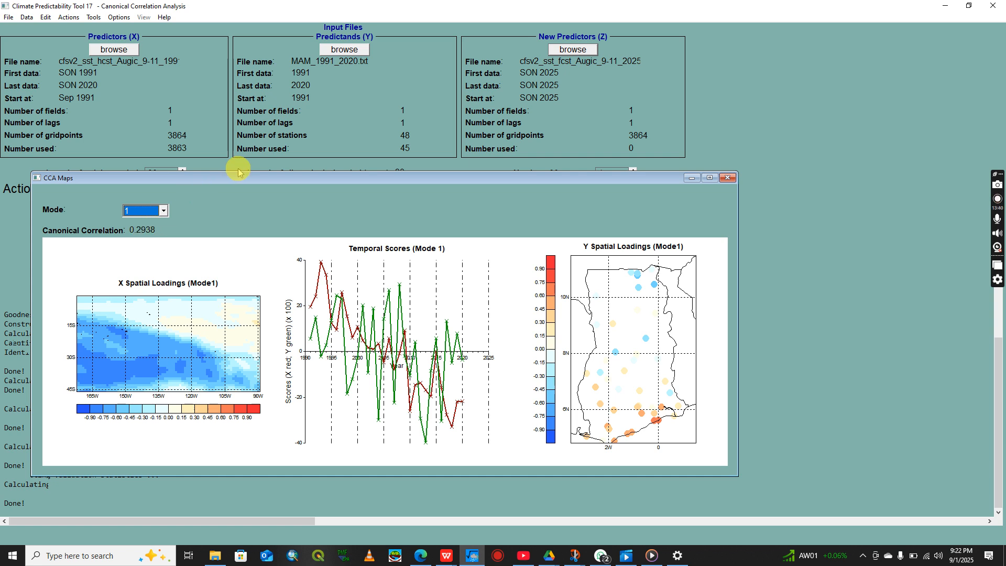
drag(238, 181, 384, 187)
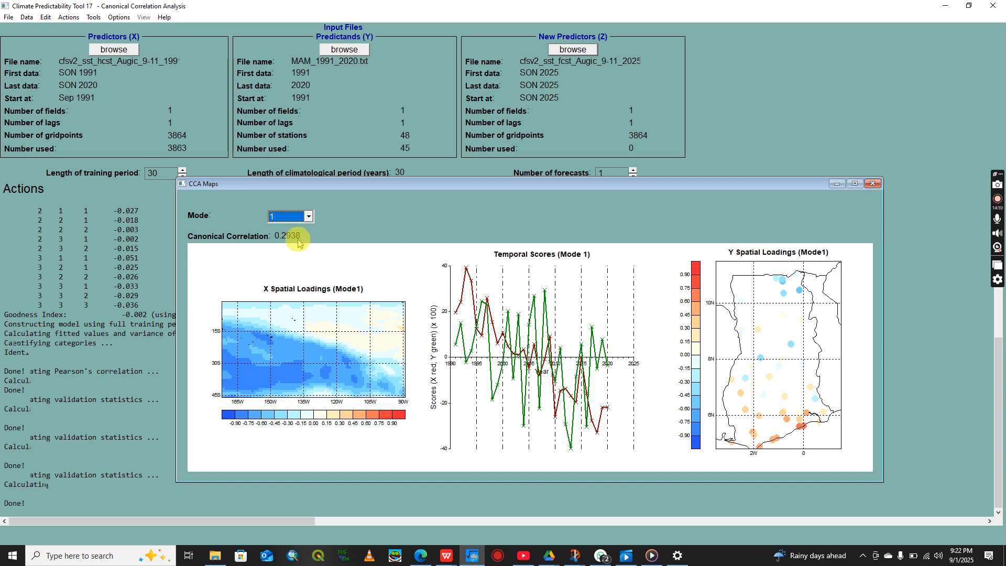
click(874, 184)
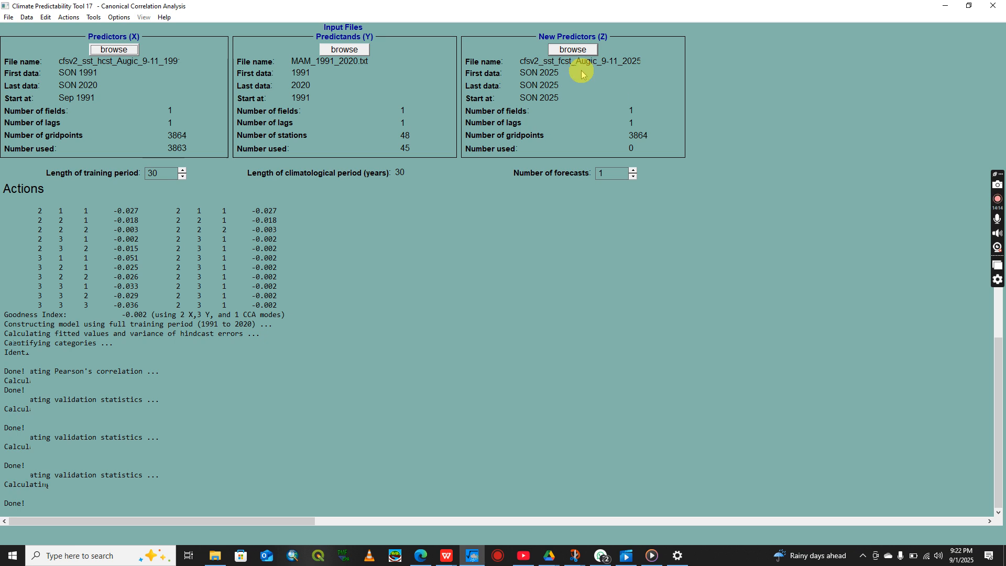
- Generate the probabilistic forecast map for 2025 and place its window clear of the input file details
click(96, 18)
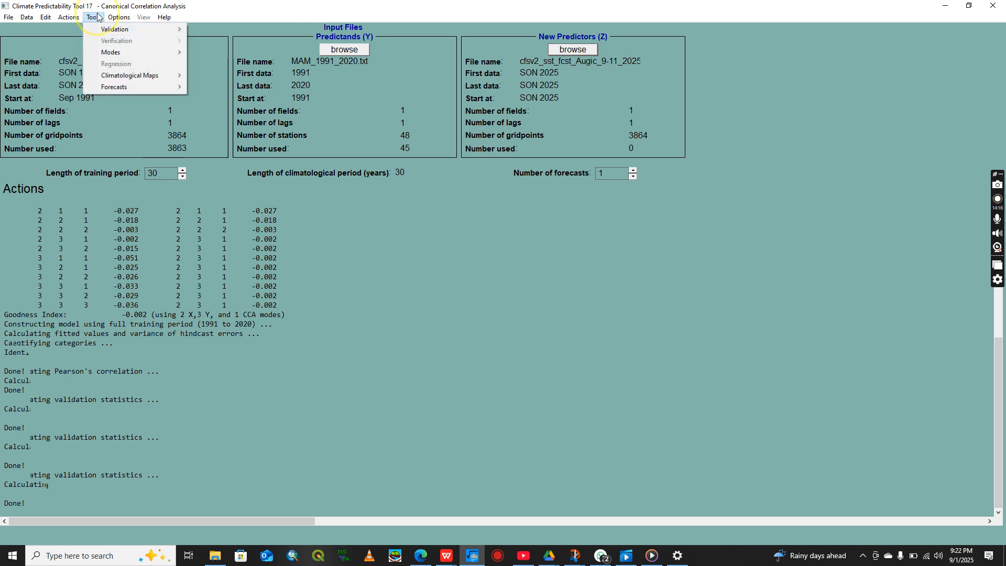
mouse_move(120, 86)
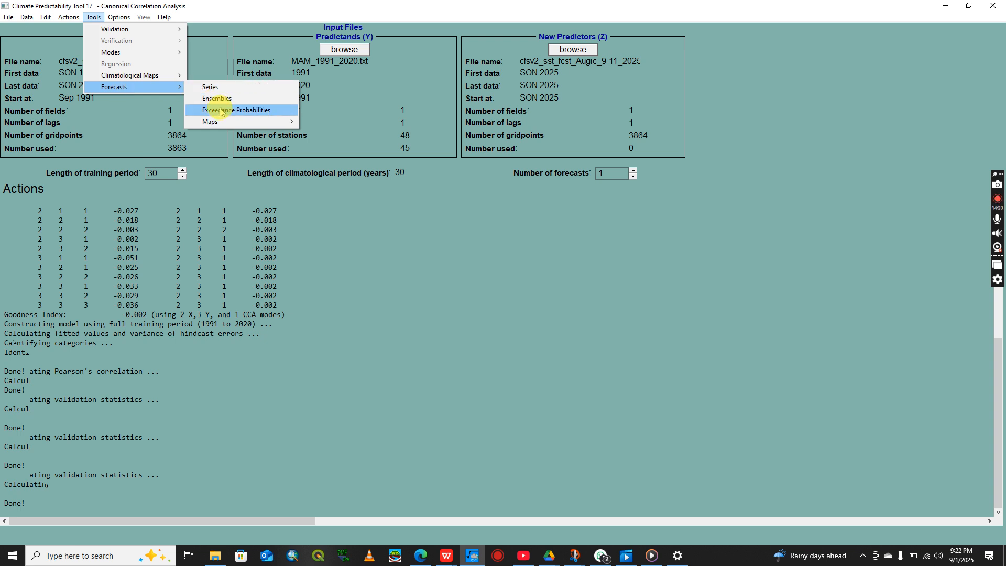
mouse_move(230, 121)
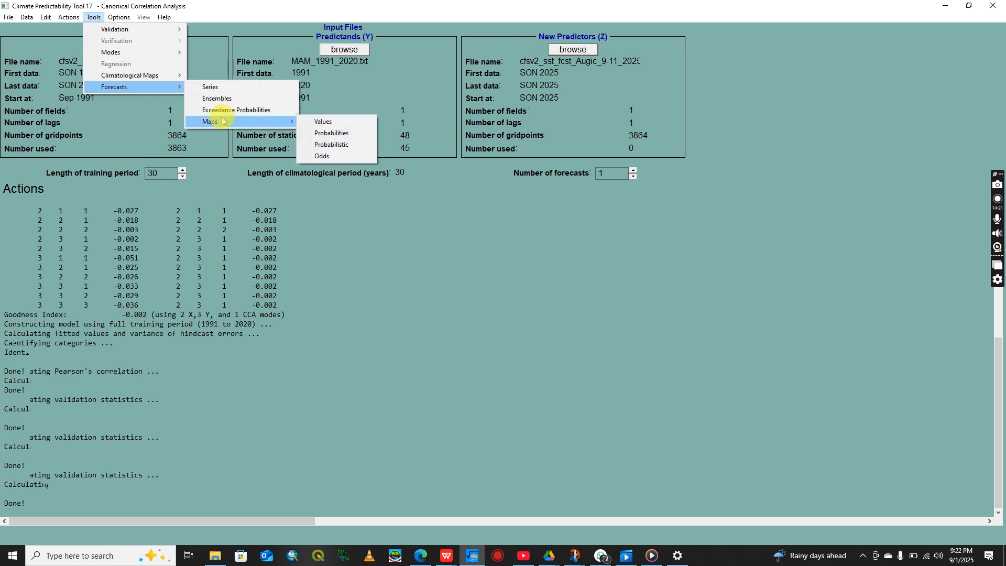
click(340, 144)
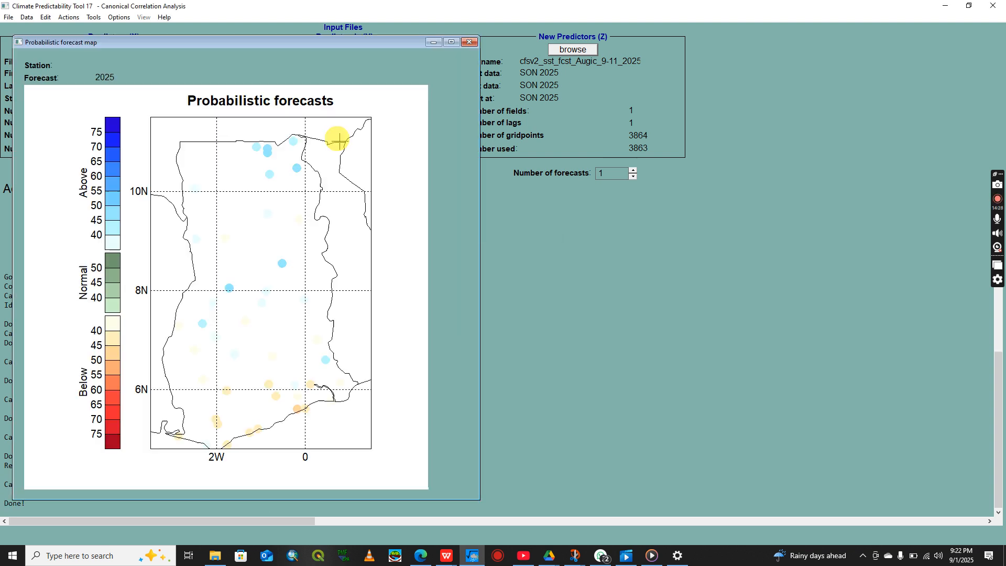
drag(343, 42, 656, 62)
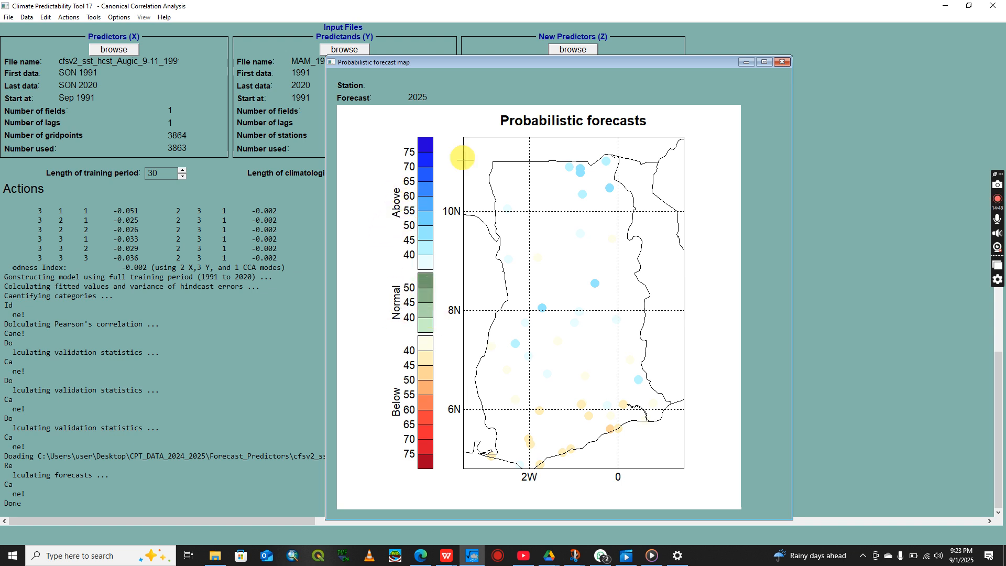
double_click(569, 67)
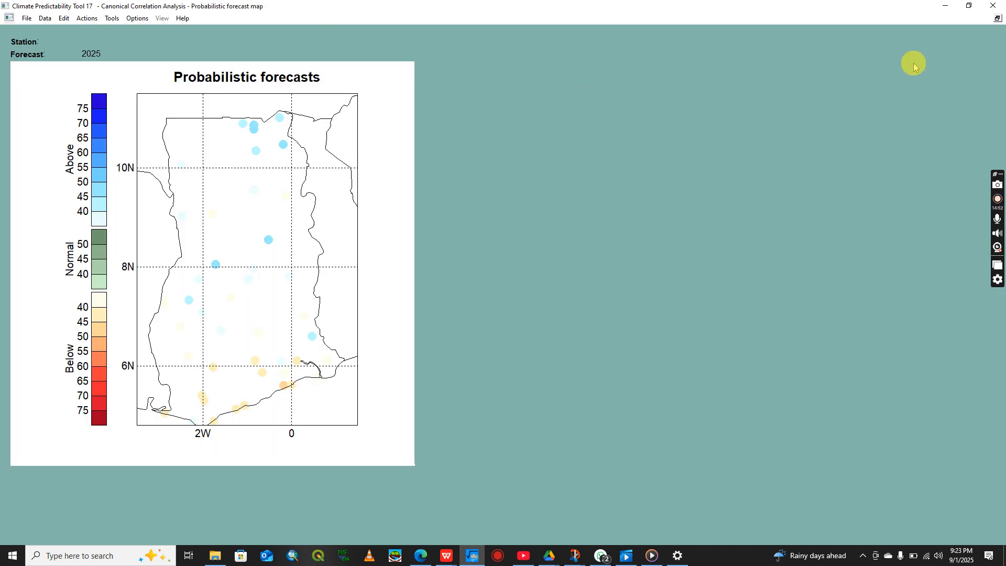
click(997, 18)
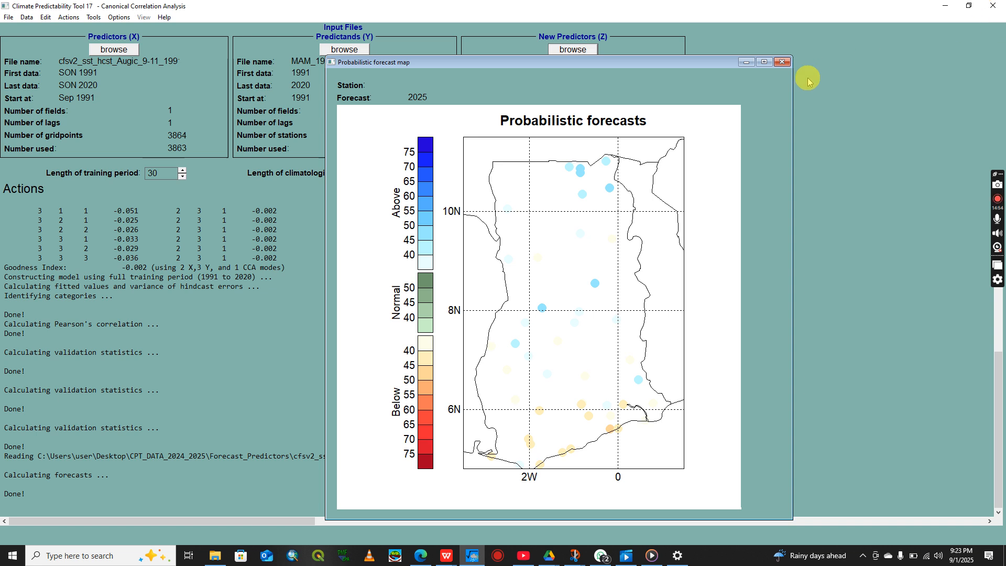
drag(679, 63, 777, 41)
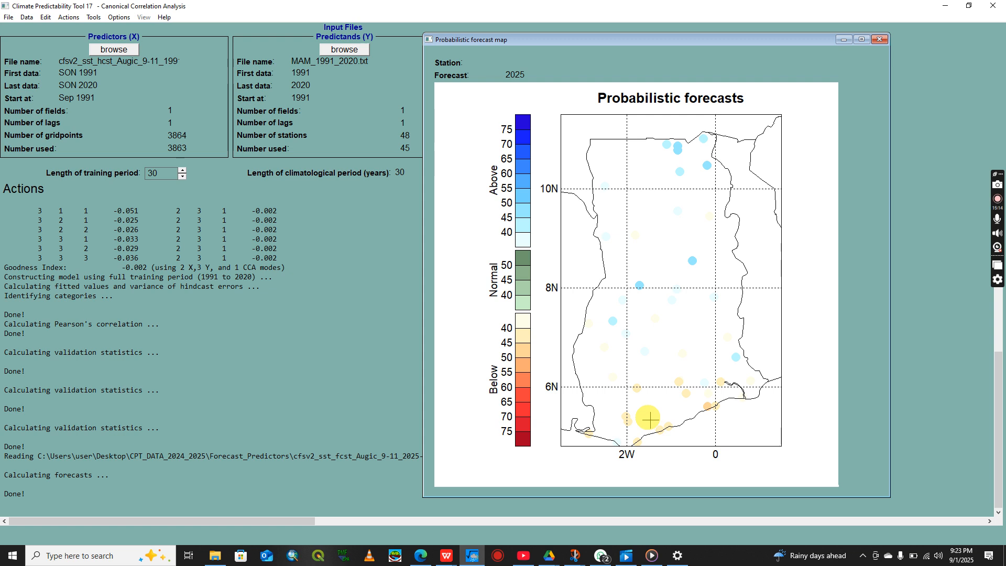
- Inspect the 2025 forecast probabilities of the Accra station on the south coast, and close its forecast details
click(719, 376)
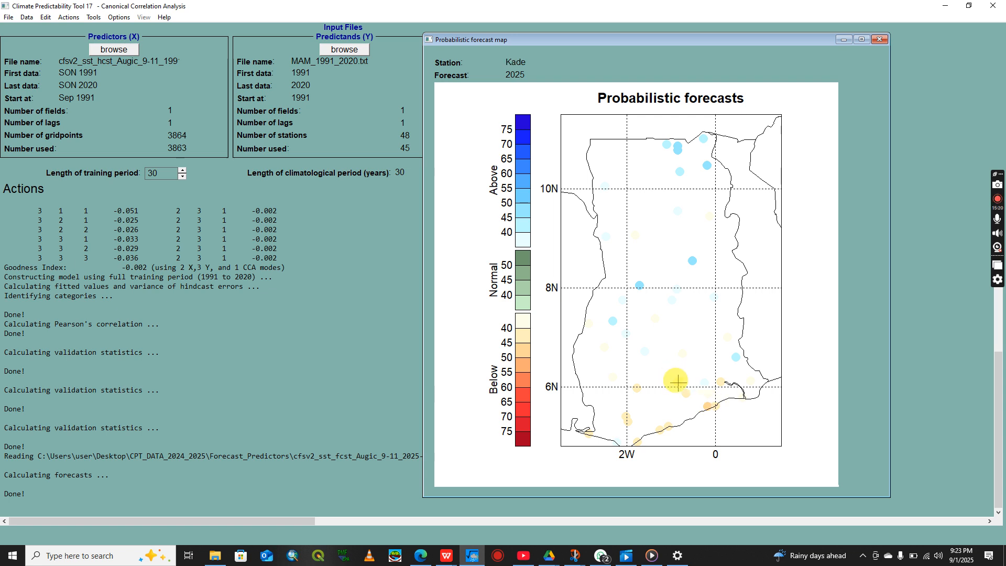
click(705, 405)
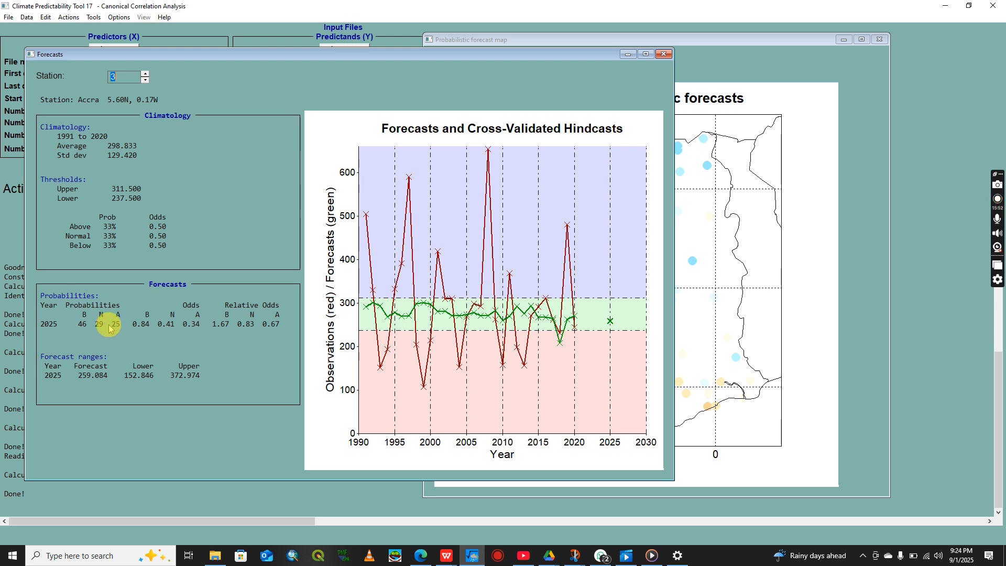
click(81, 325)
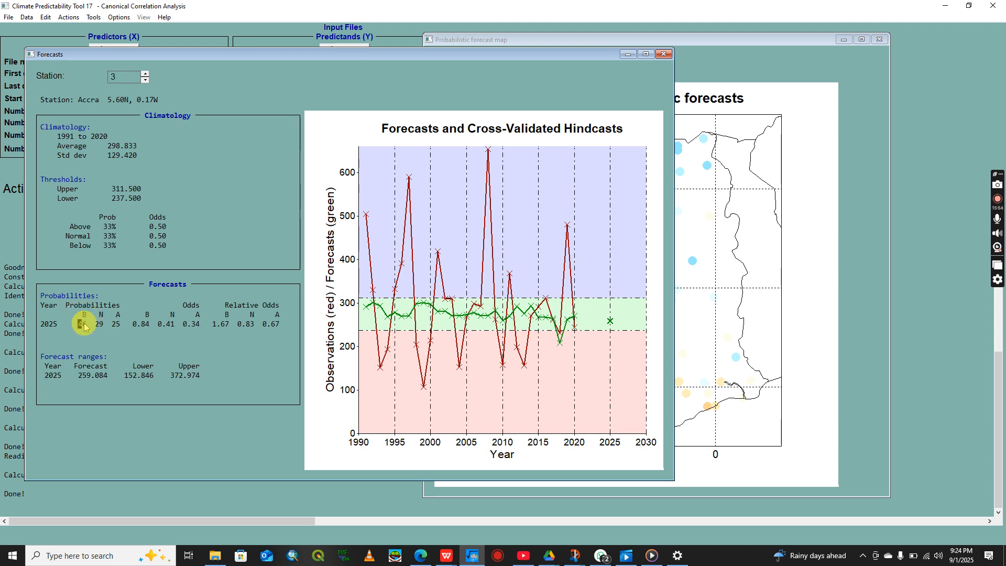
click(663, 54)
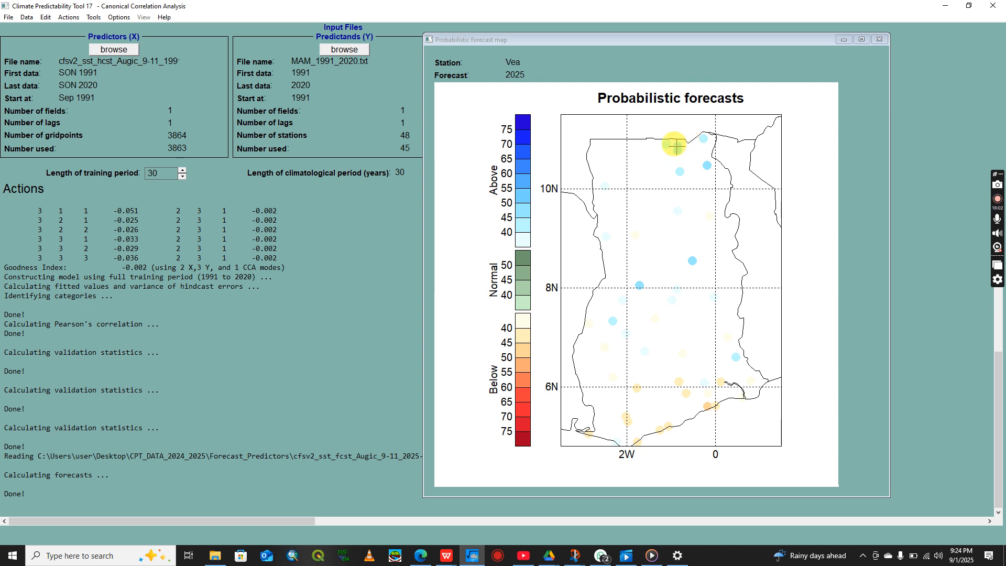
- Inspect the 2025 below, normal and above probabilities of the northern Walewale station, and close its forecast details
click(680, 170)
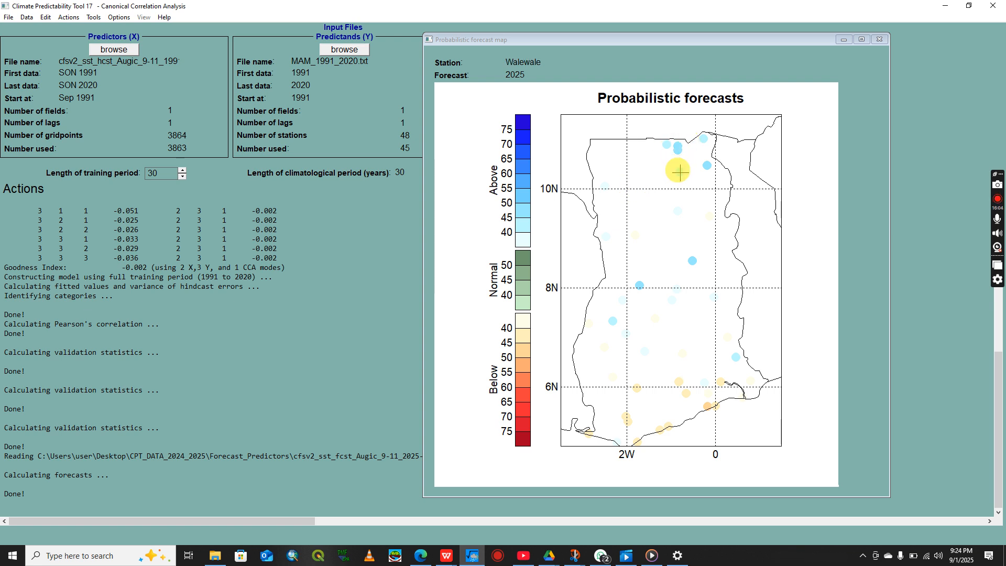
click(708, 164)
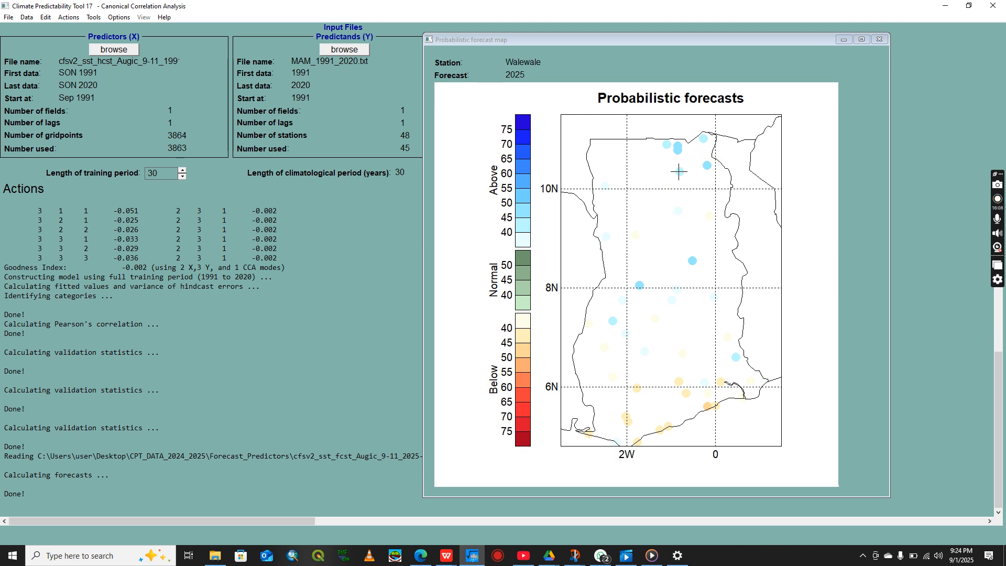
click(679, 172)
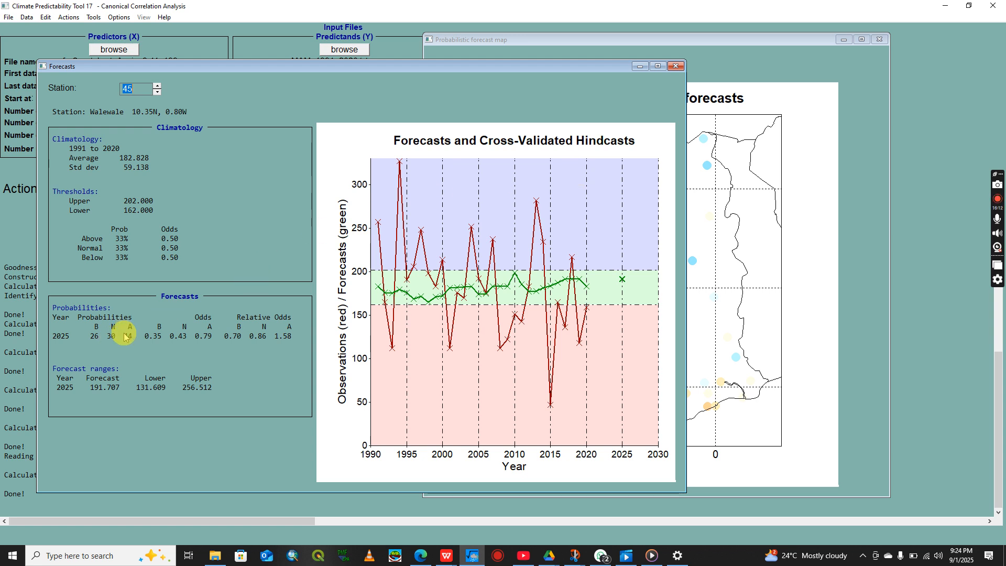
click(127, 336)
click(120, 338)
click(116, 338)
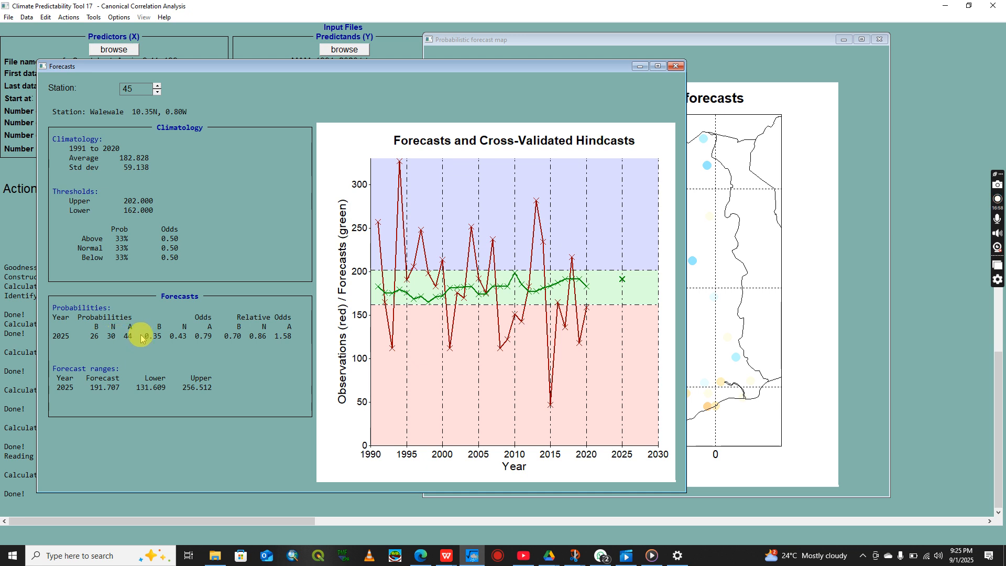
click(675, 66)
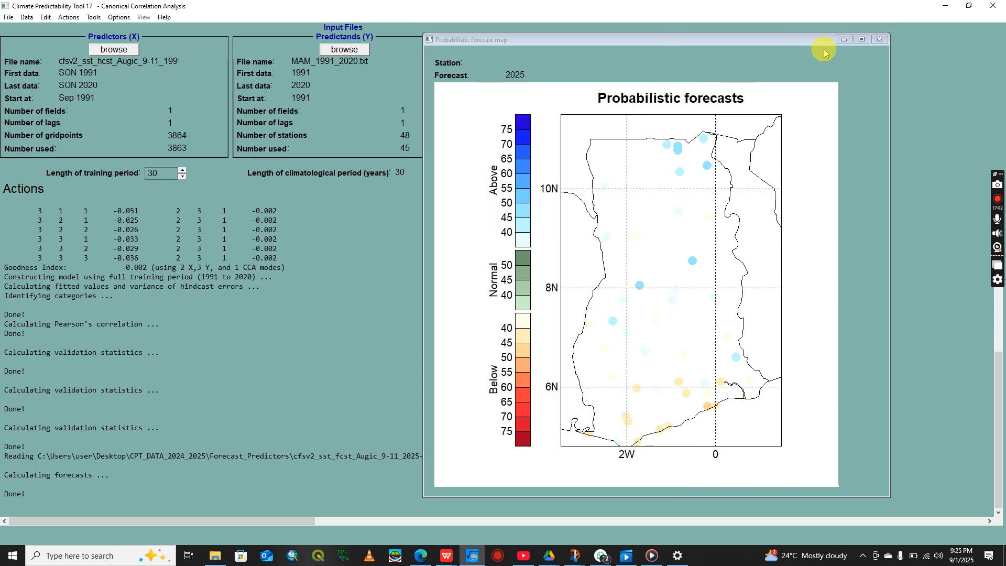
- Open the graph title setting of the probabilistic forecast map and close it without editing
right_click(818, 98)
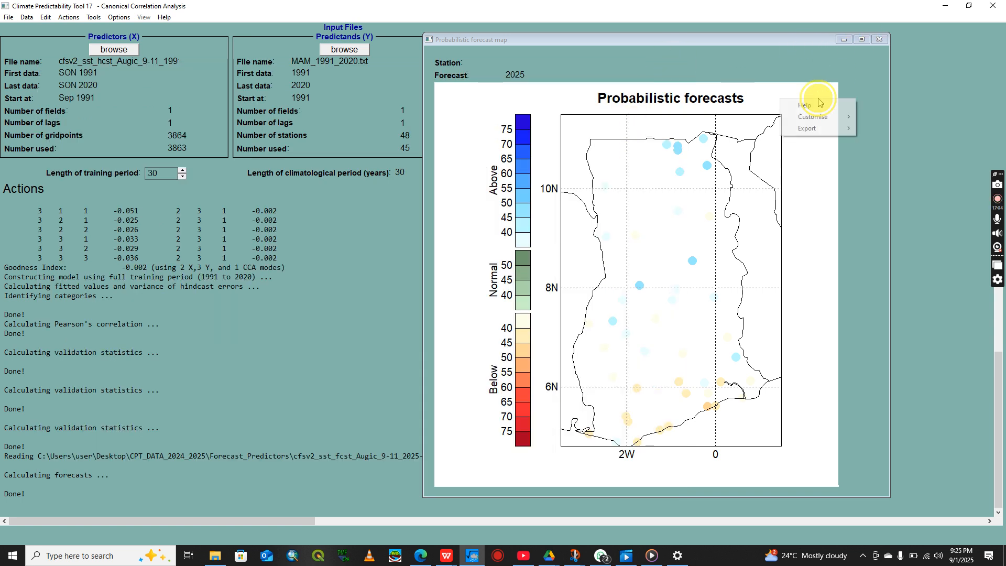
mouse_move(813, 117)
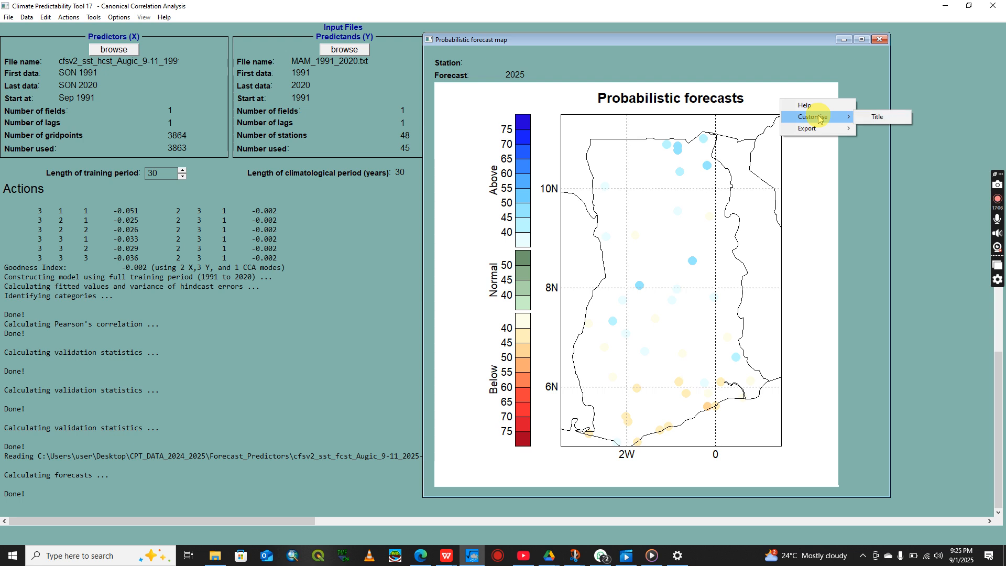
click(873, 117)
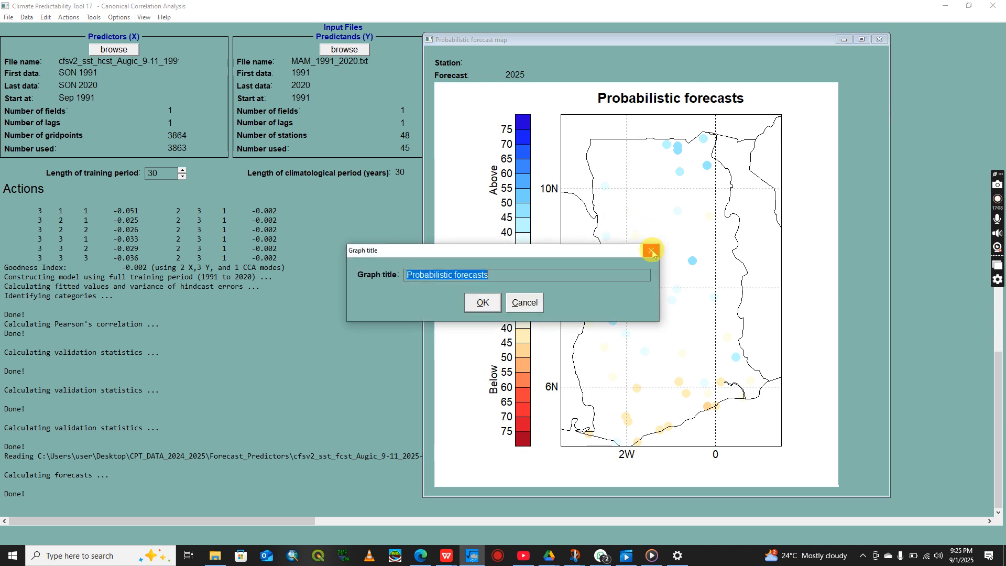
key(Return)
- Review the image formats offered for exporting the probabilistic forecast map, and close the map
right_click(790, 204)
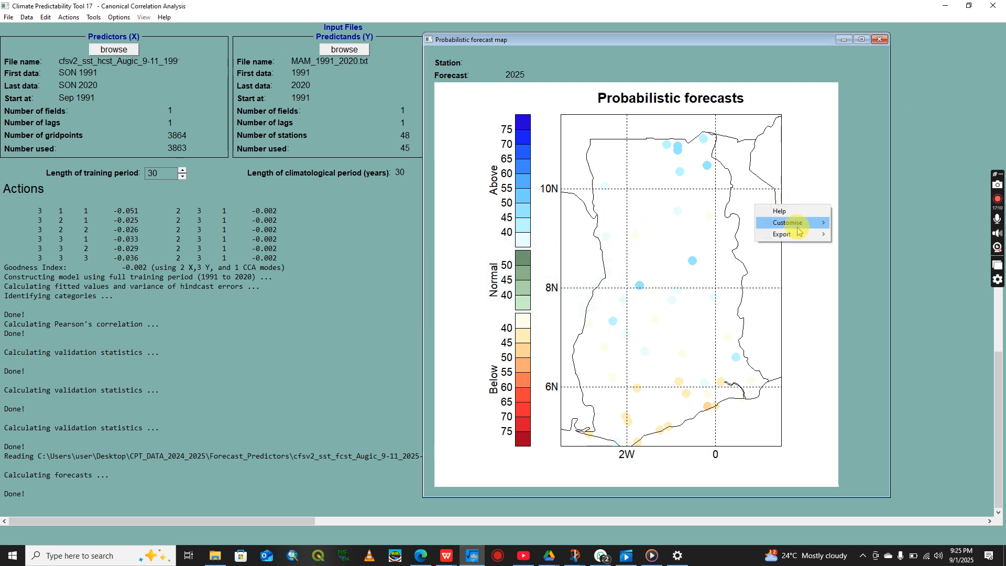
mouse_move(799, 234)
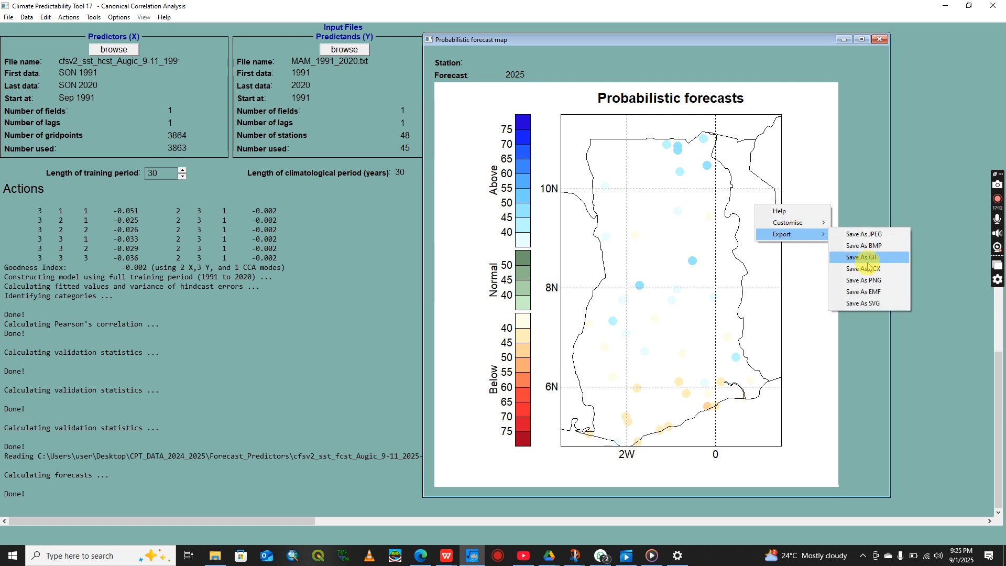
click(821, 171)
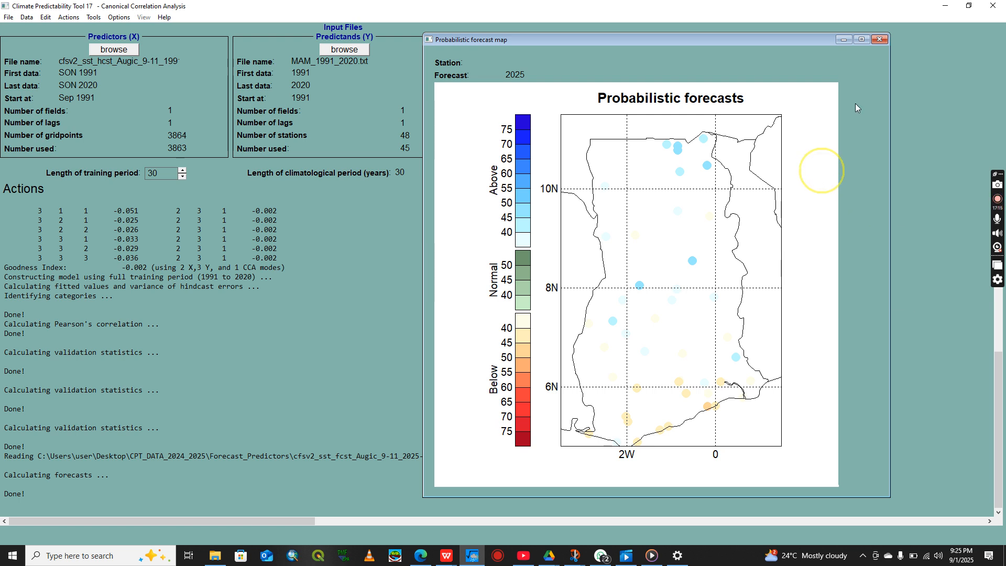
click(880, 40)
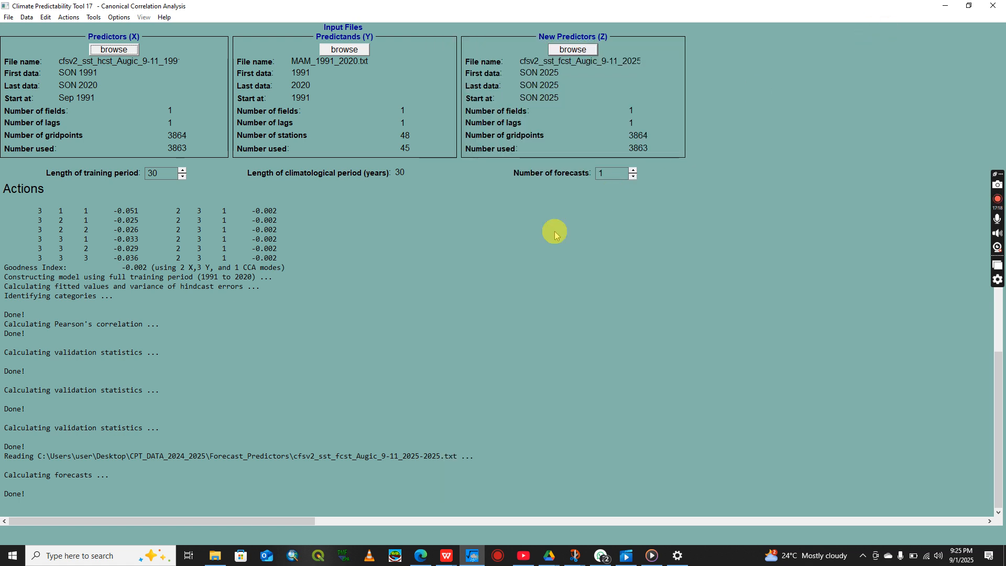